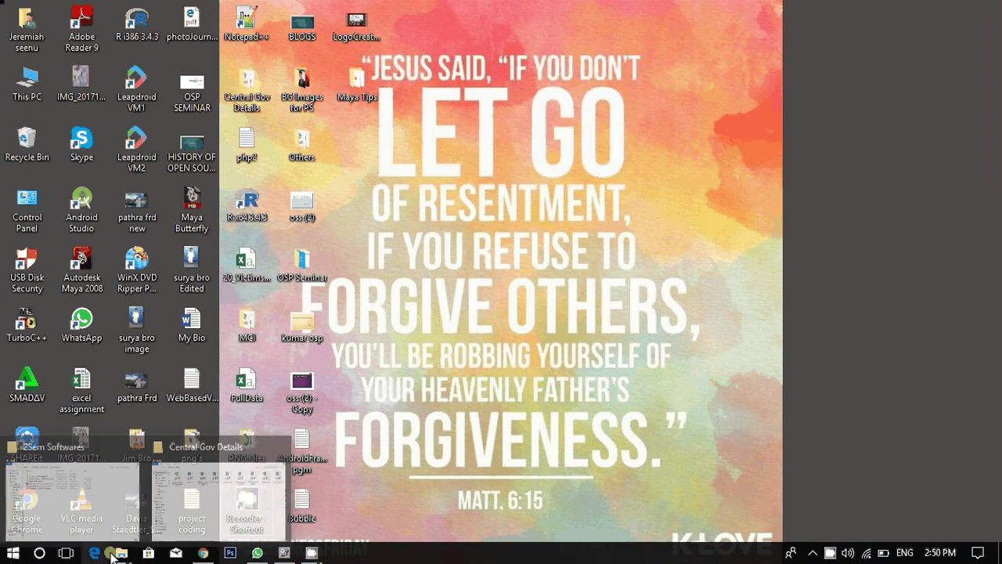
Step: From the 2Sem Softwares window, run myr_Maya2008_win32 in the Autodesk Maya 2008 Unlimited folder
left_click(112, 553)
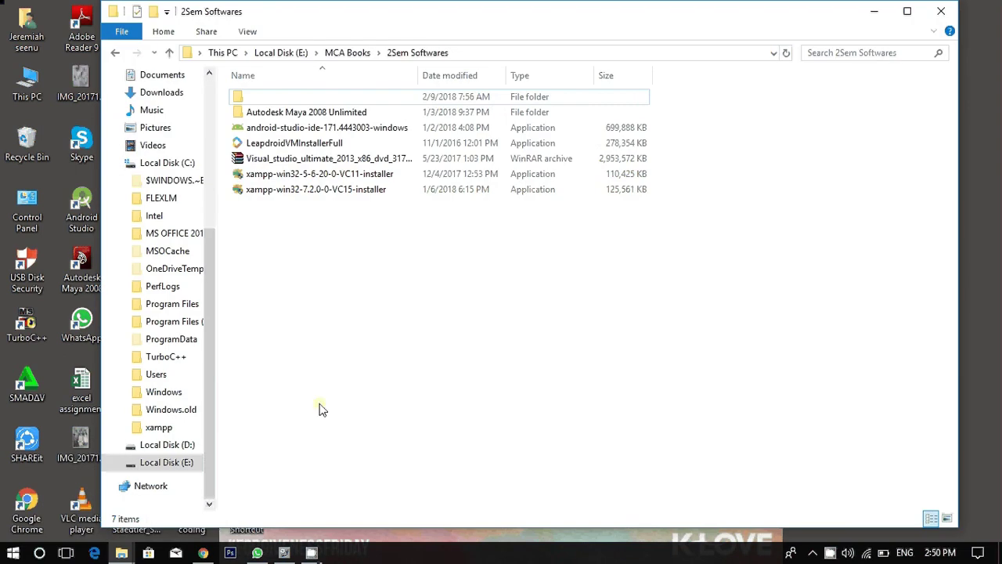
double_click(311, 114)
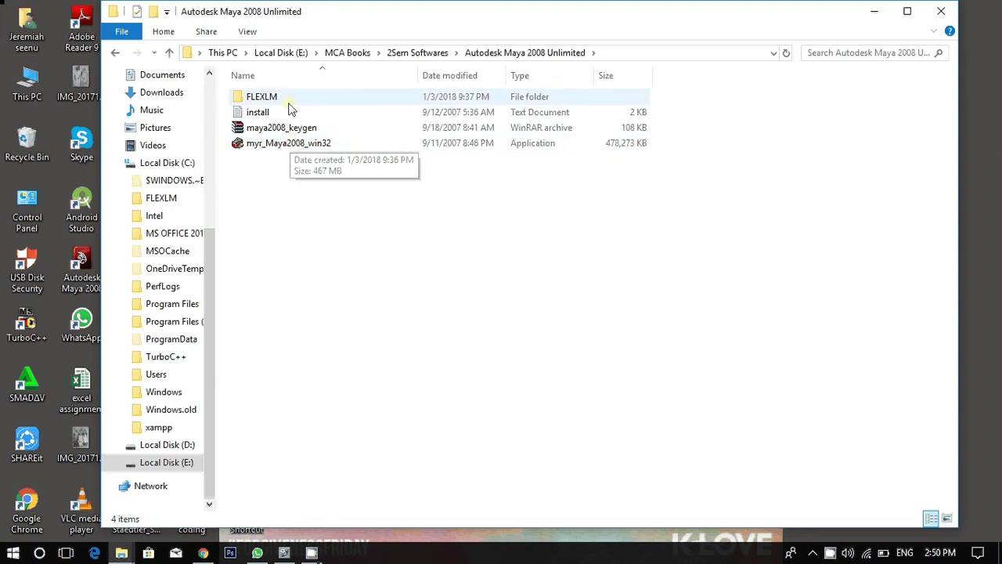
left_click(286, 145)
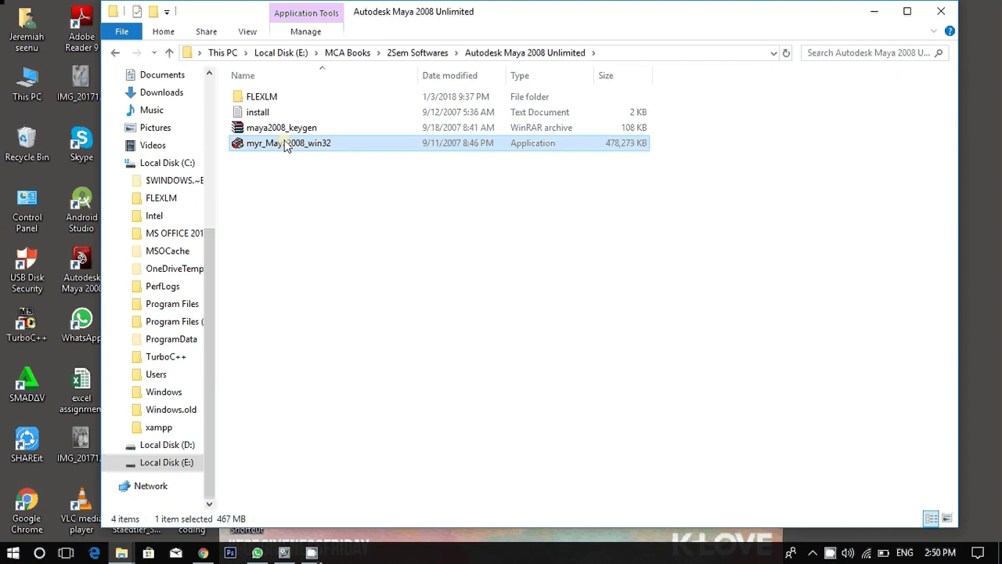
double_click(286, 145)
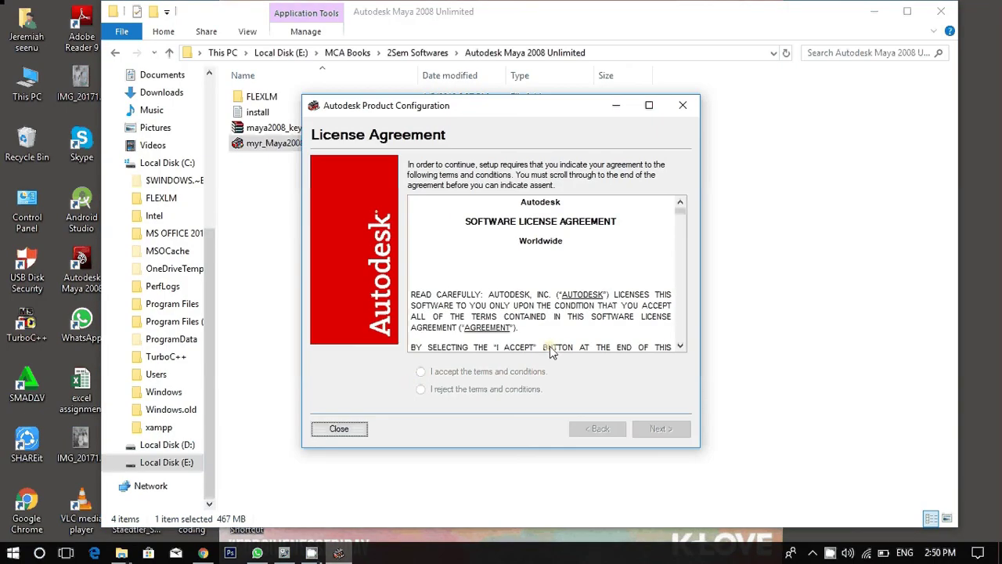
Step: Read to the end of the Maya 2008 licence, accept it, proceed to installation, then close the installer
left_click(682, 307)
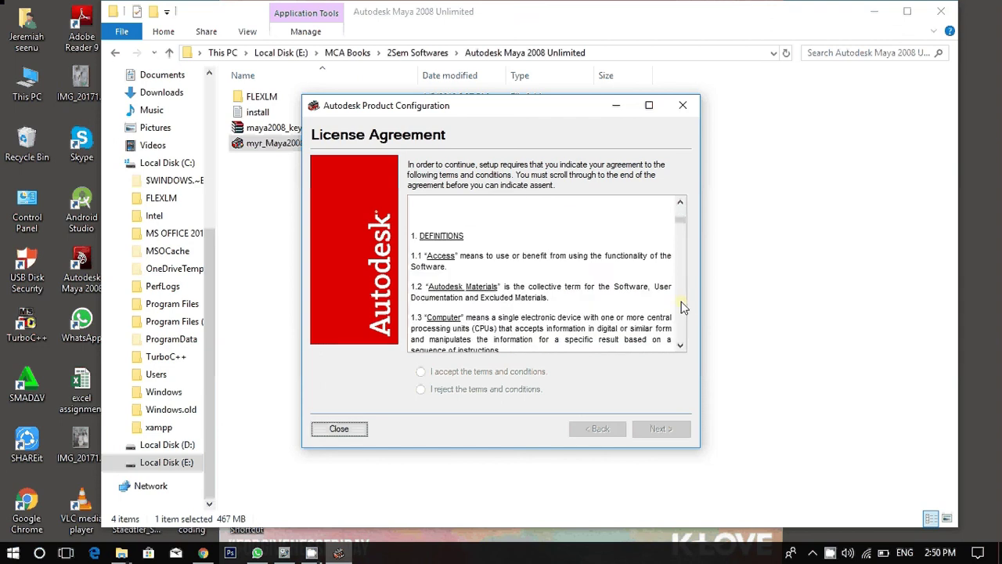
scroll(681, 307, "down", 5)
scroll(682, 307, "down", 5)
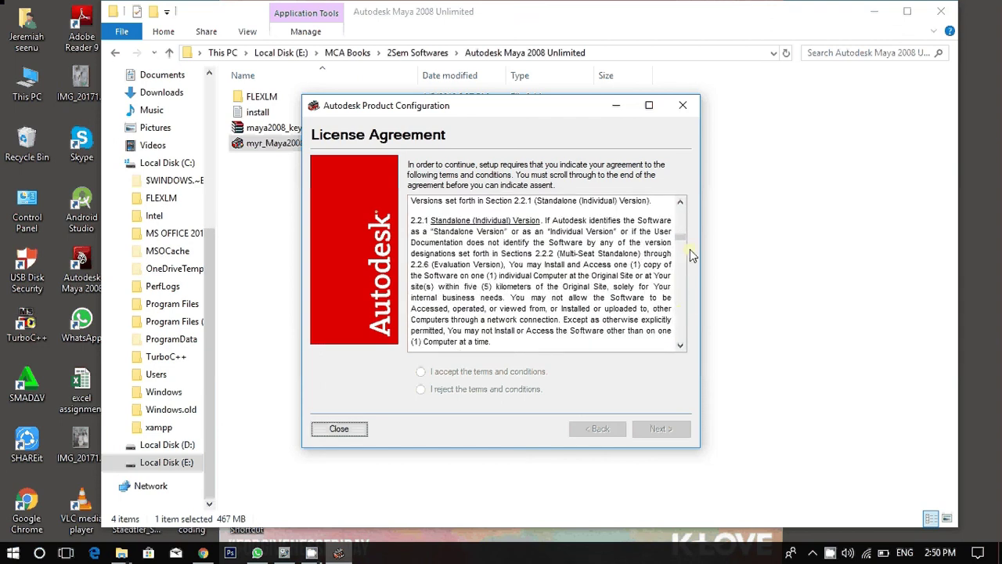
left_click_drag(681, 239, 672, 382)
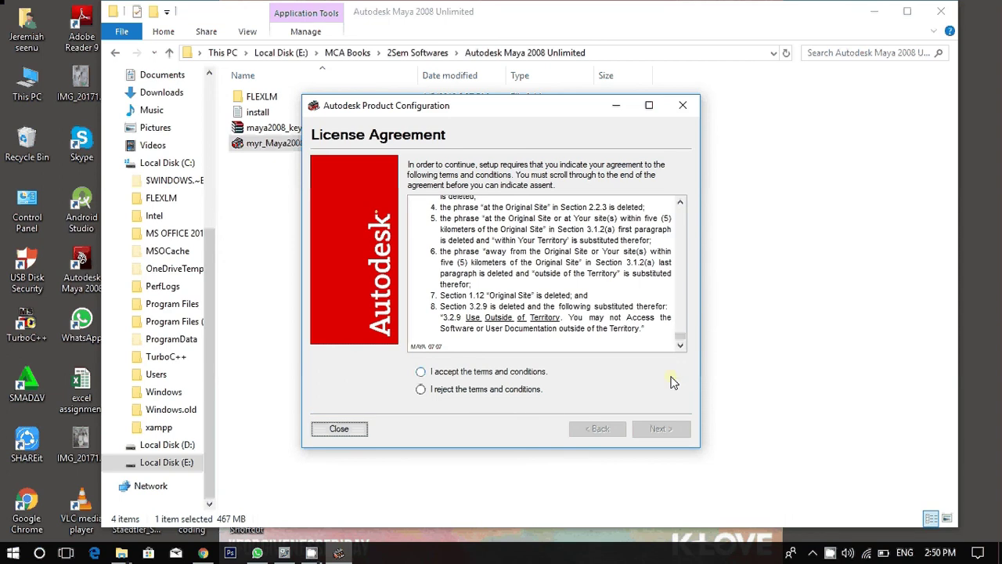
left_click(421, 373)
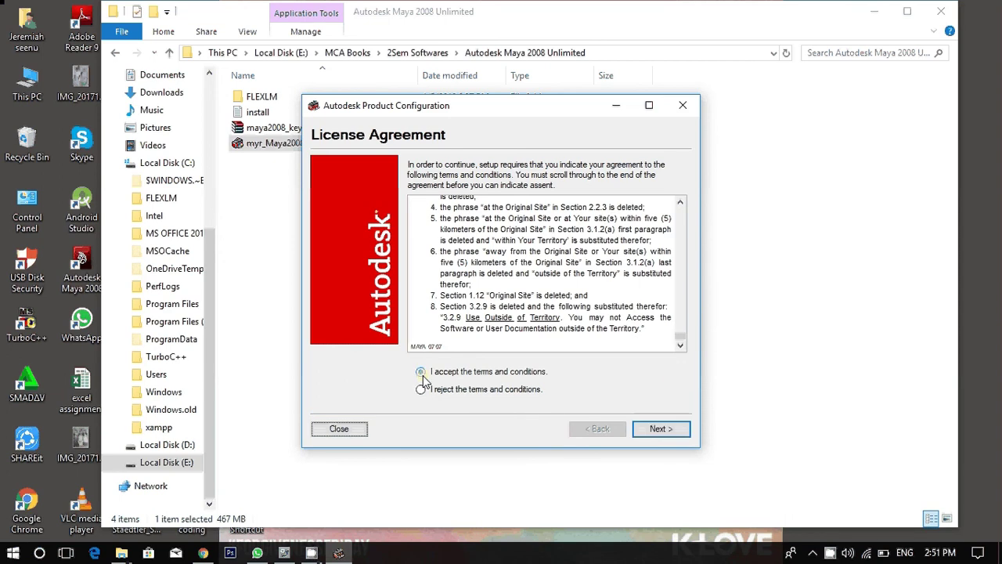
left_click(659, 432)
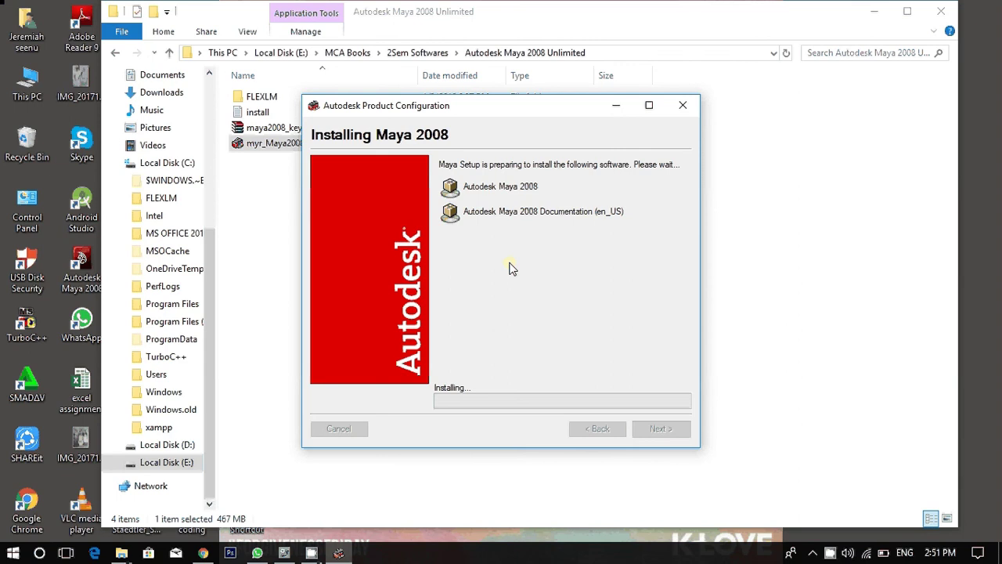
left_click(683, 105)
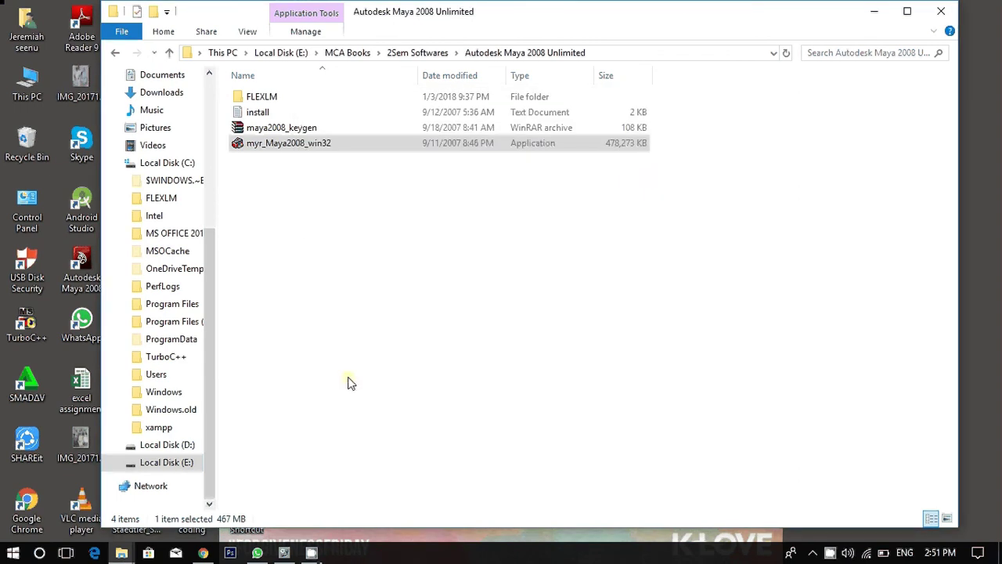
Step: Enter FLEXLM, cancel the stray installer prompt, and edit the aw file in Notepad
double_click(289, 103)
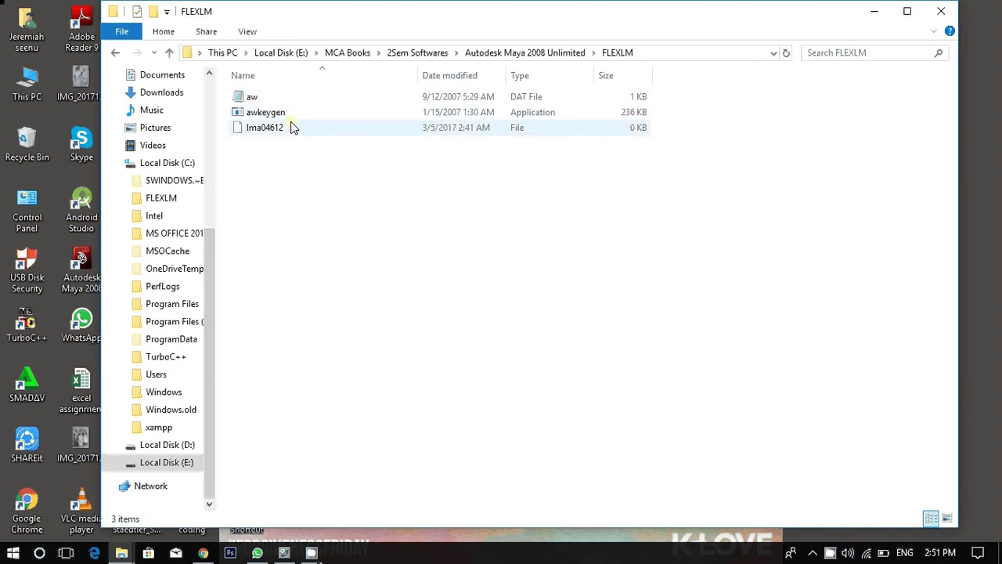
double_click(282, 100)
left_click(604, 307)
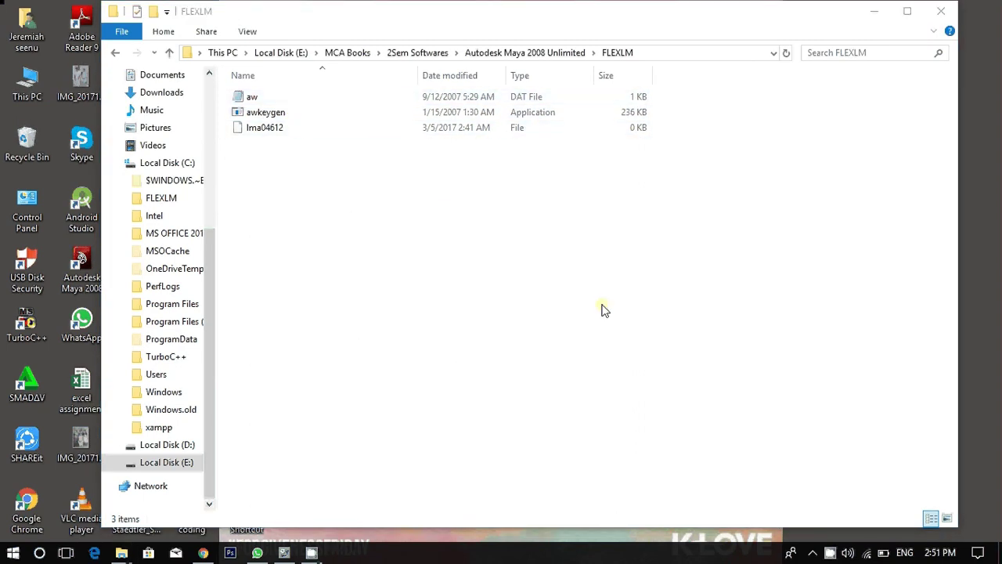
right_click(268, 98)
left_click(250, 98)
right_click(252, 98)
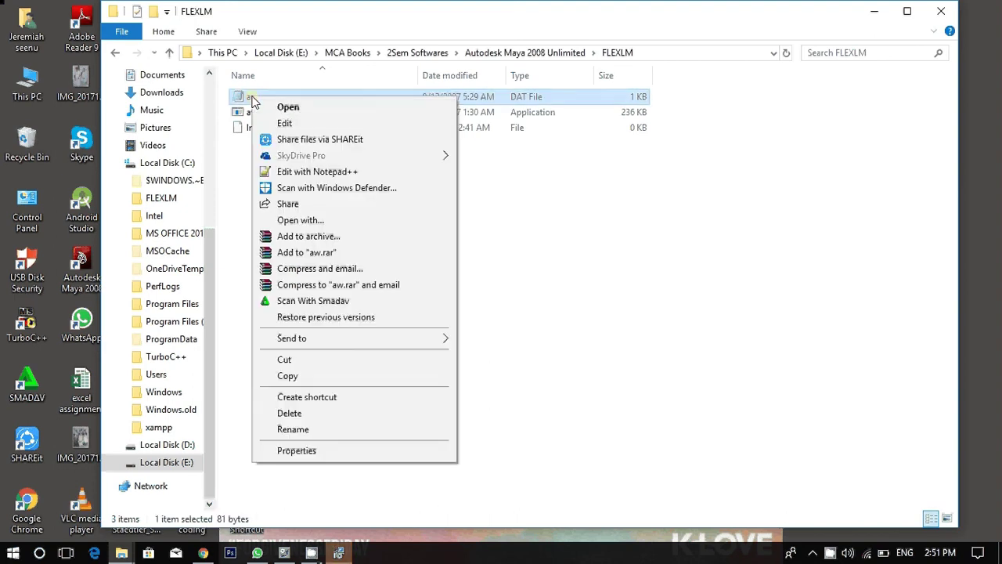
left_click(284, 107)
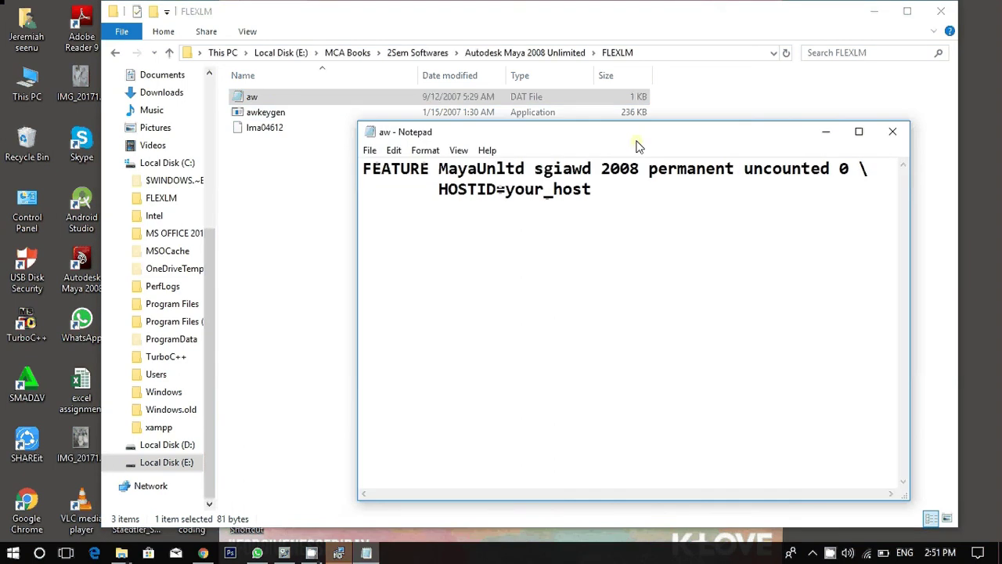
Step: Delete the your_host placeholder after HOSTID=, then search Start for 'fl'
left_click(598, 189)
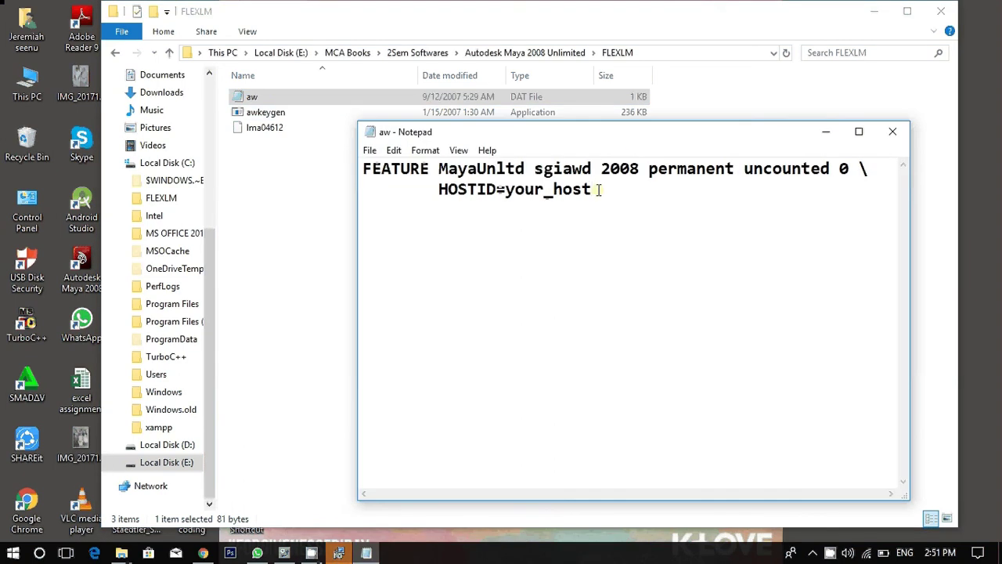
key("BackSpace")
key("BackSpace")
key("BackSpace")
key("BackSpace")
key("BackSpace")
key("BackSpace")
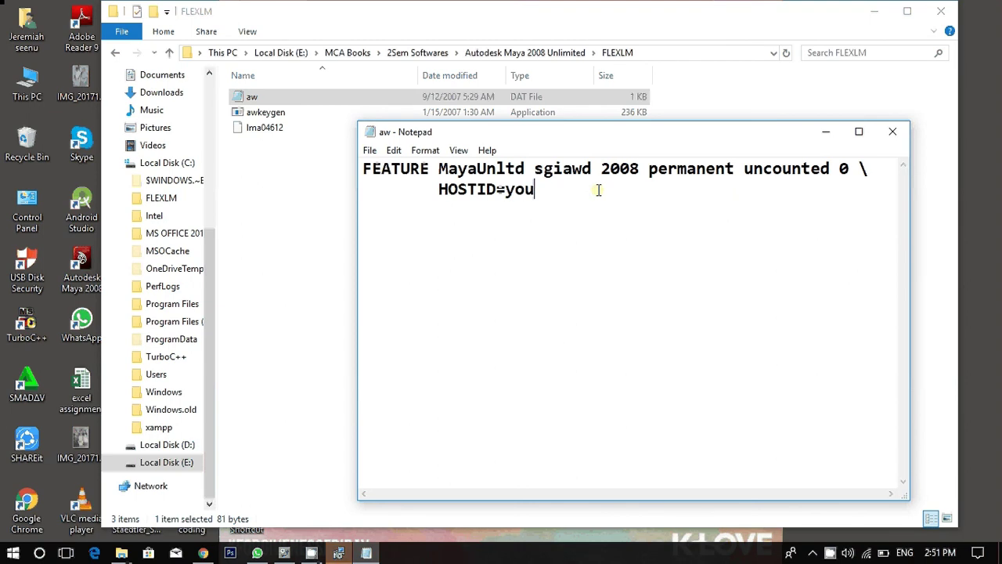
key("BackSpace")
key("BackSpace")
key("BackSpace")
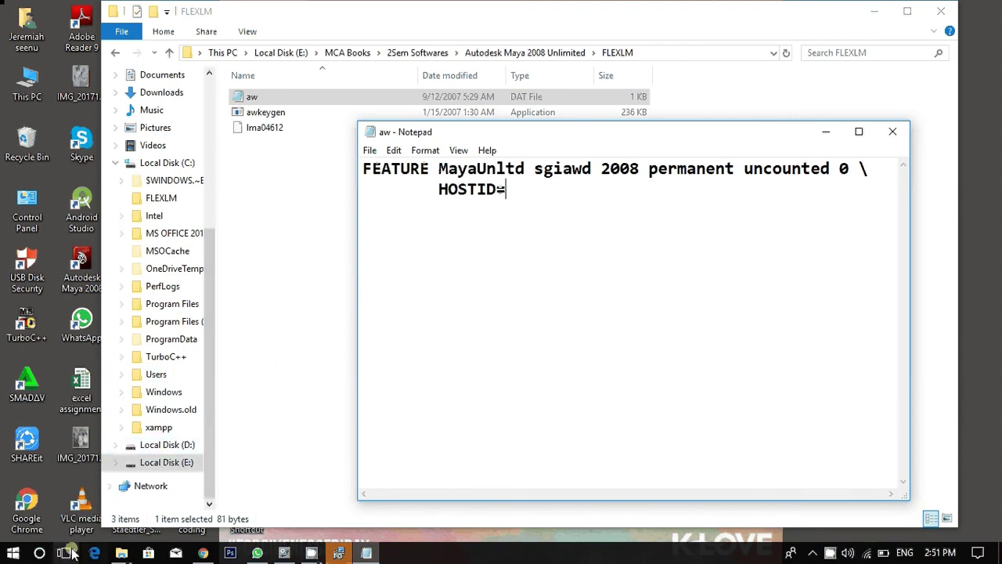
left_click(13, 553)
type("fl")
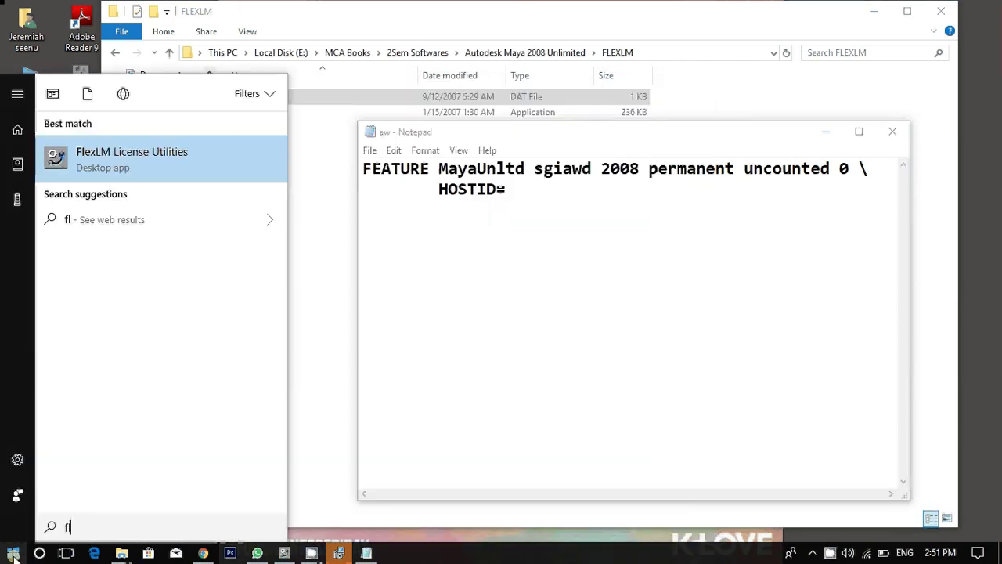
Step: Copy the Ethernet address from LMTOOLS System Settings, minimise LMTOOLS, and place the cursor after HOSTID=
left_click(145, 168)
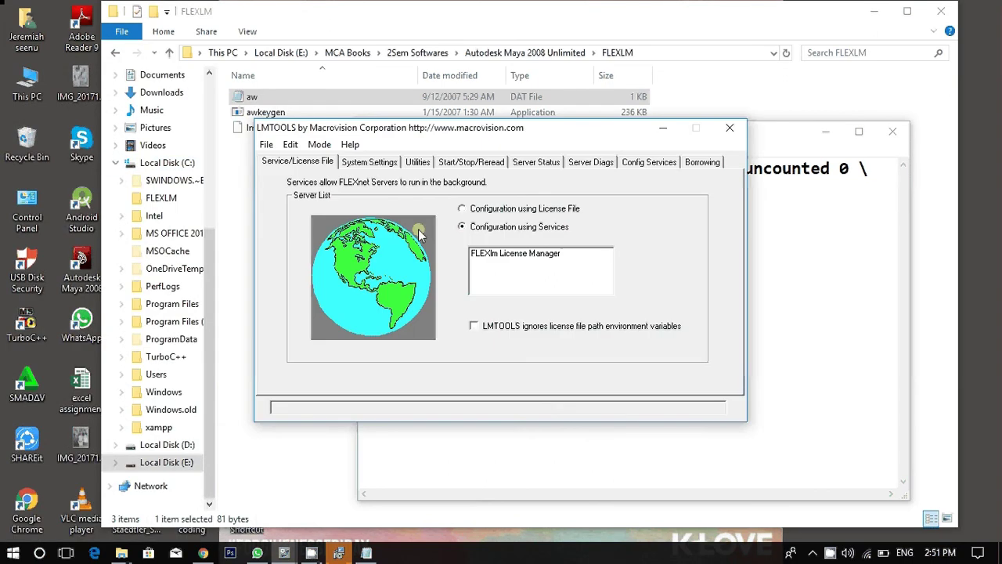
left_click(368, 165)
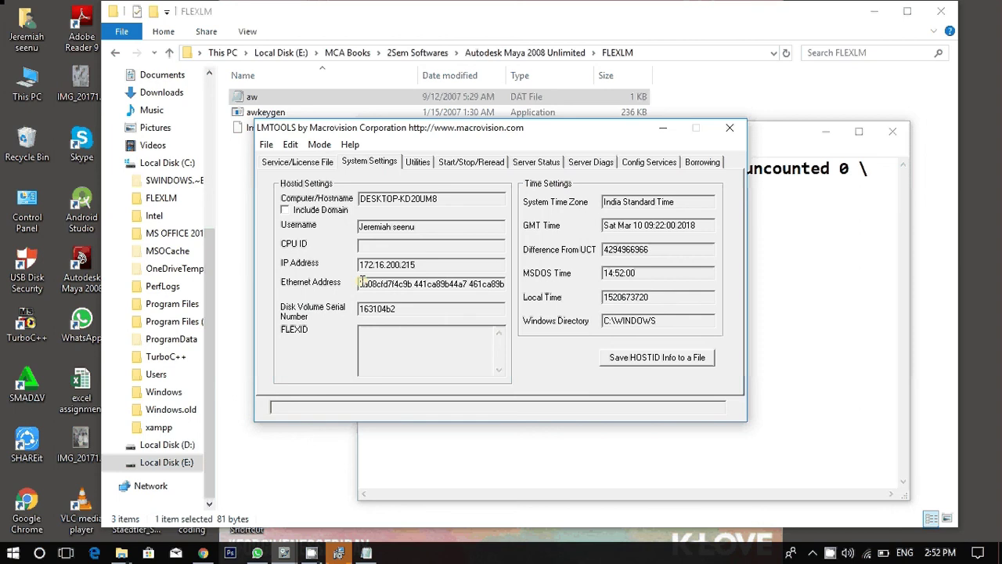
left_click_drag(361, 283, 516, 284)
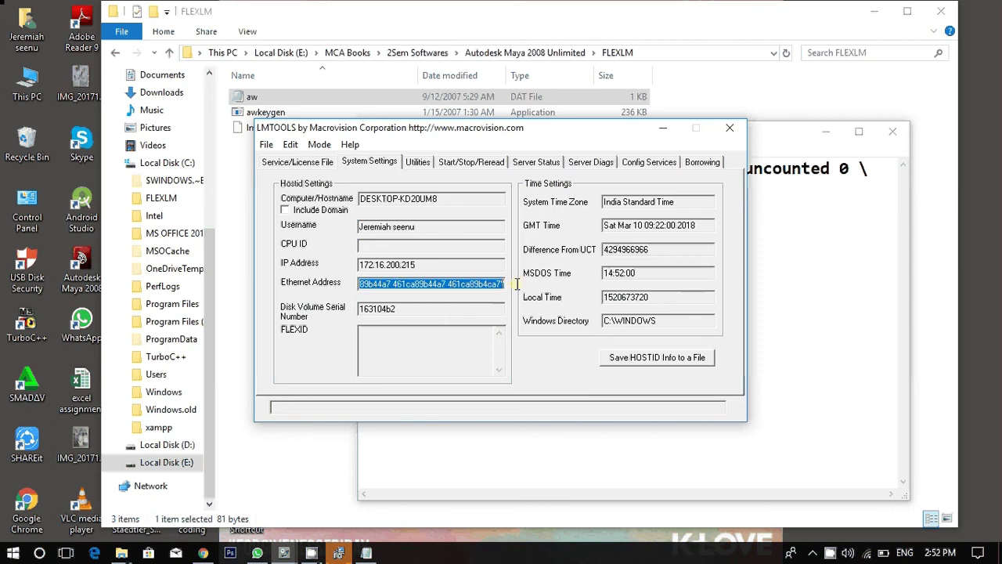
left_click(663, 127)
left_click(506, 189)
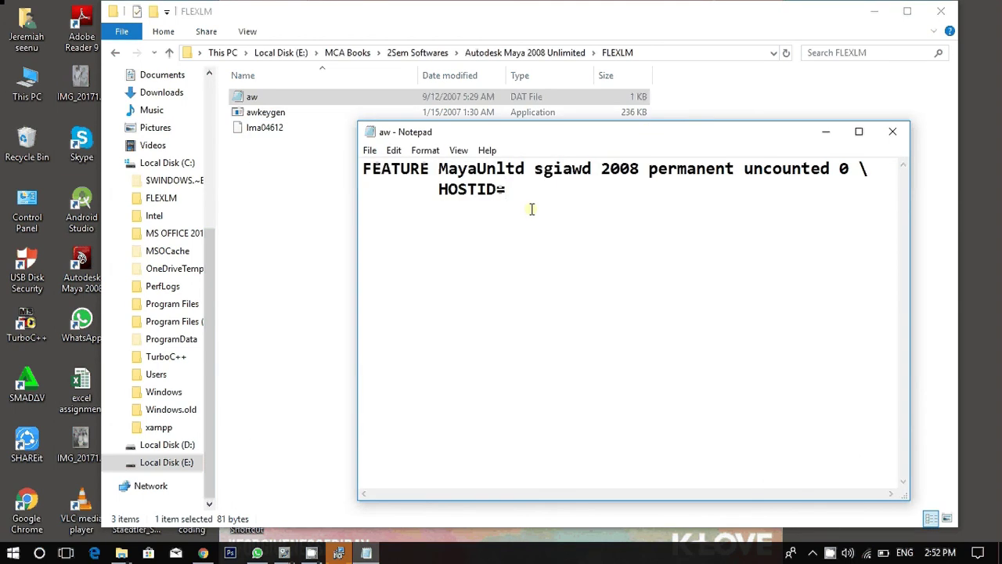
Step: Paste the Ethernet address after HOSTID= and strip its surrounding quotes
type("\"a08cfd7f4c9b 441ca89b44a7 461ca89b44a7 461ca89b4ca7\"")
key("BackSpace")
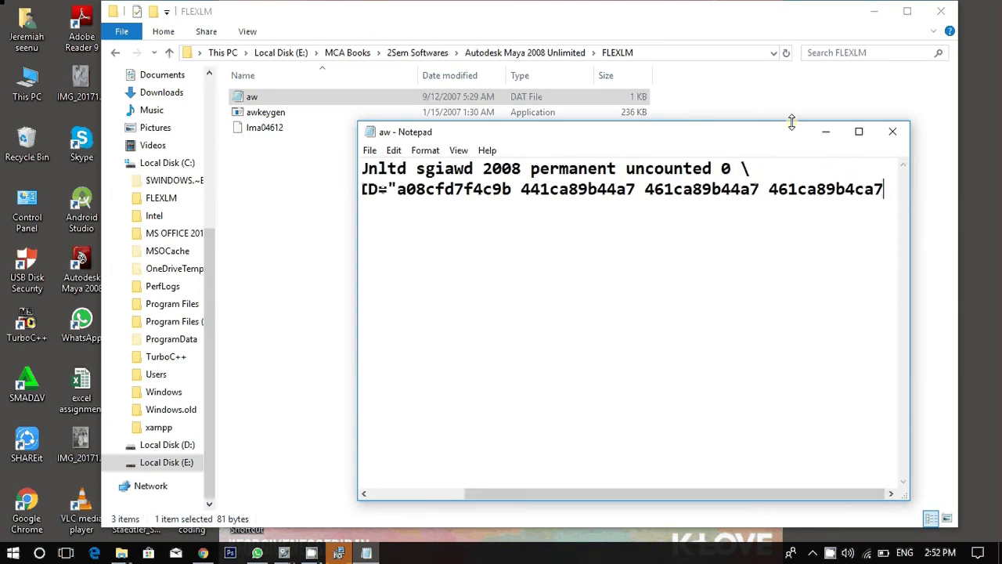
key("Left")
key("Left")
key("Left")
key("Left")
key("Left")
key("Left")
key("Left")
key("Left")
key("Left")
key("Left")
key("Left")
key("BackSpace")
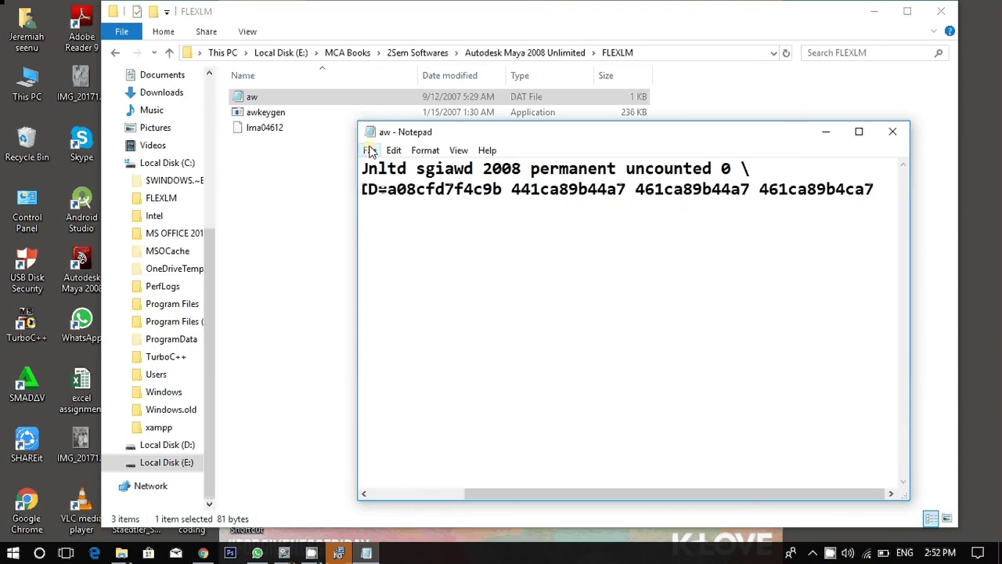
Step: Close aw.dat in Notepad, choosing Don't Save
left_click(369, 150)
left_click(697, 255)
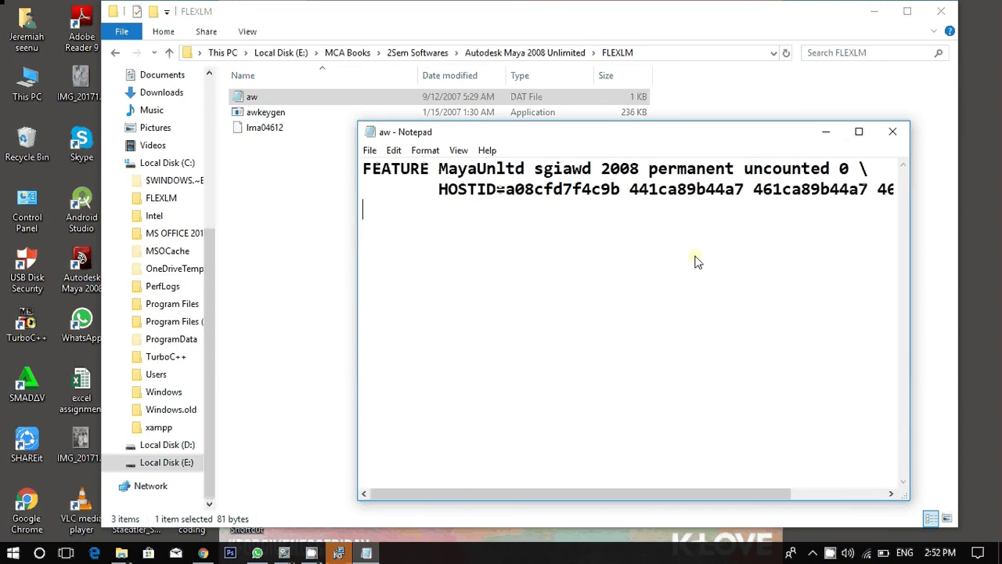
left_click(892, 139)
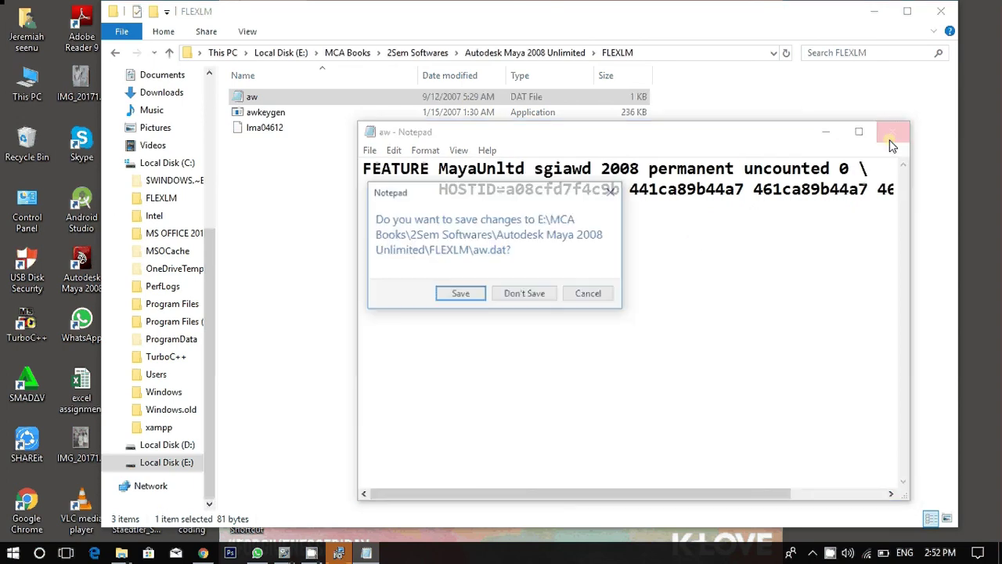
left_click(587, 296)
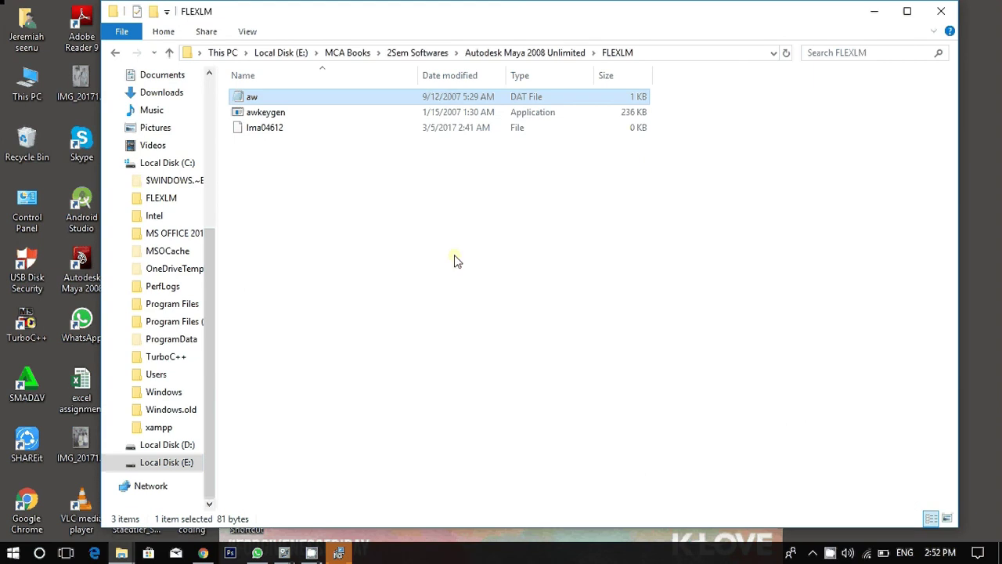
Step: Go back from FLEXLM to the Autodesk Maya 2008 Unlimited folder
right_click(277, 101)
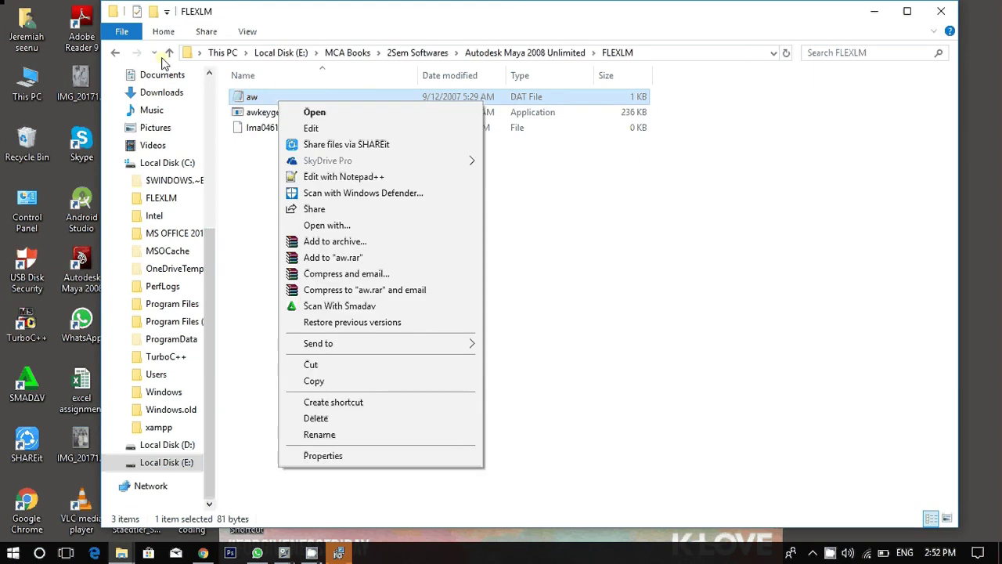
left_click(115, 55)
left_click(115, 55)
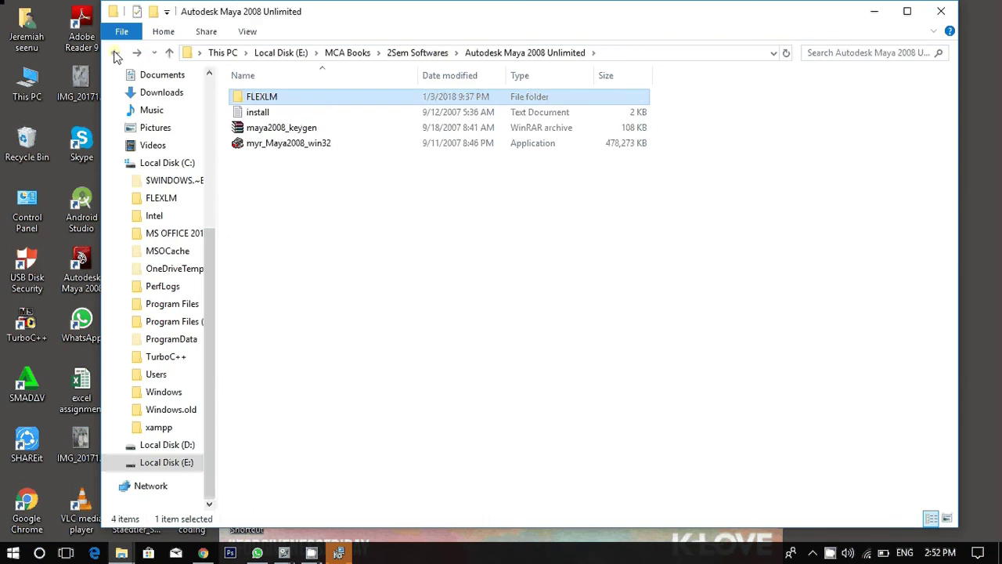
right_click(314, 101)
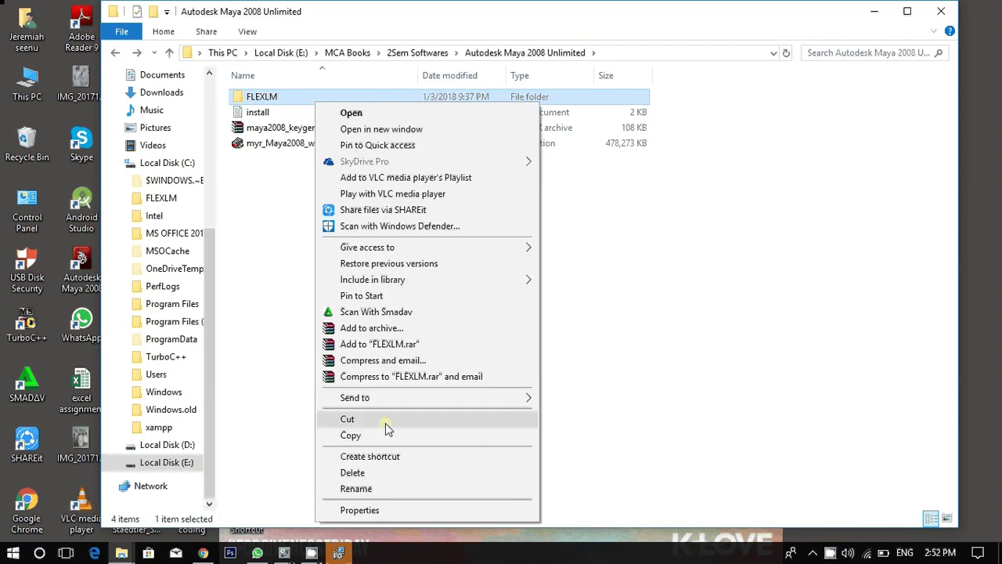
mouse_move(354, 397)
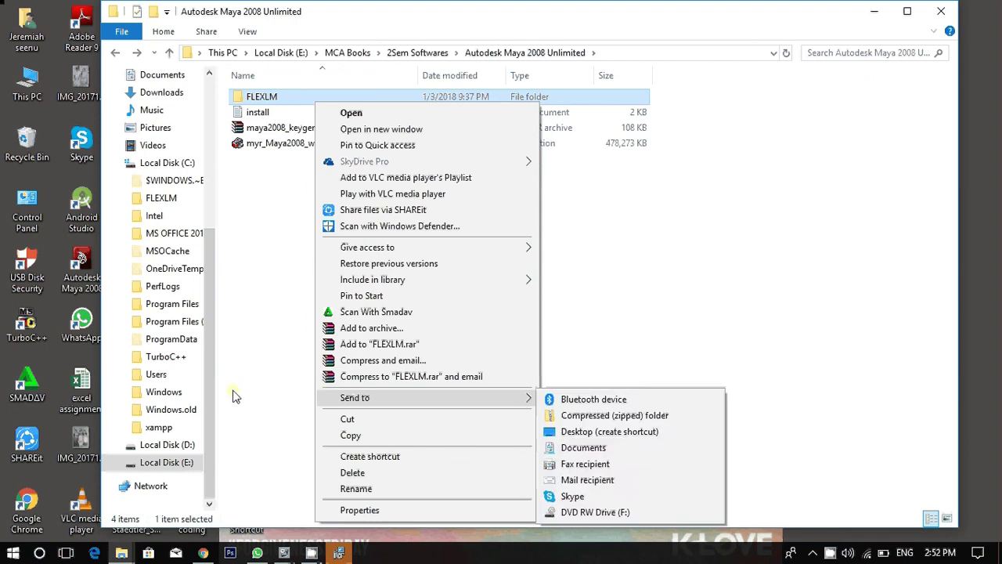
left_click(234, 395)
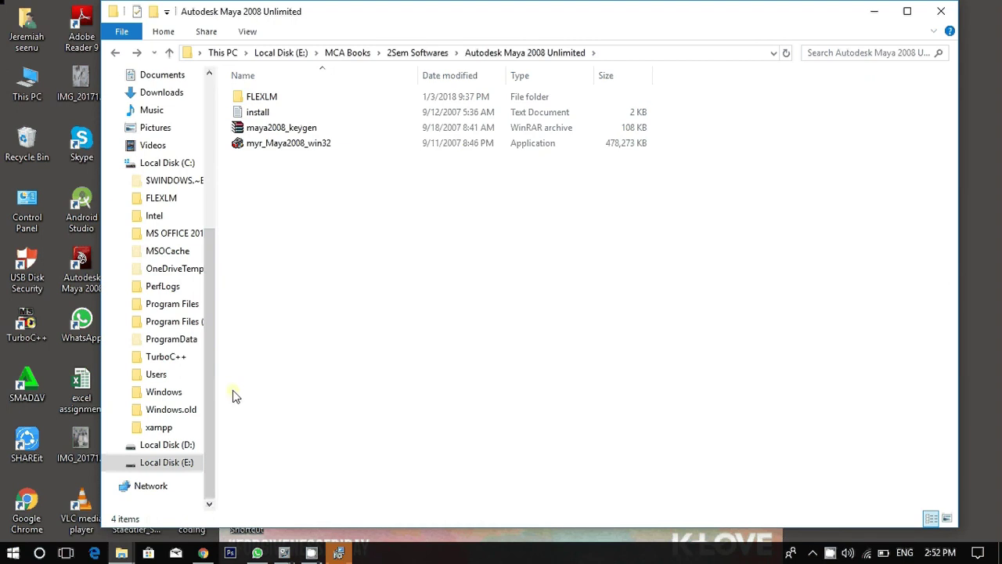
Step: View the aw licence file in C:\FLEXLM in Notepad, then close it
left_click(150, 164)
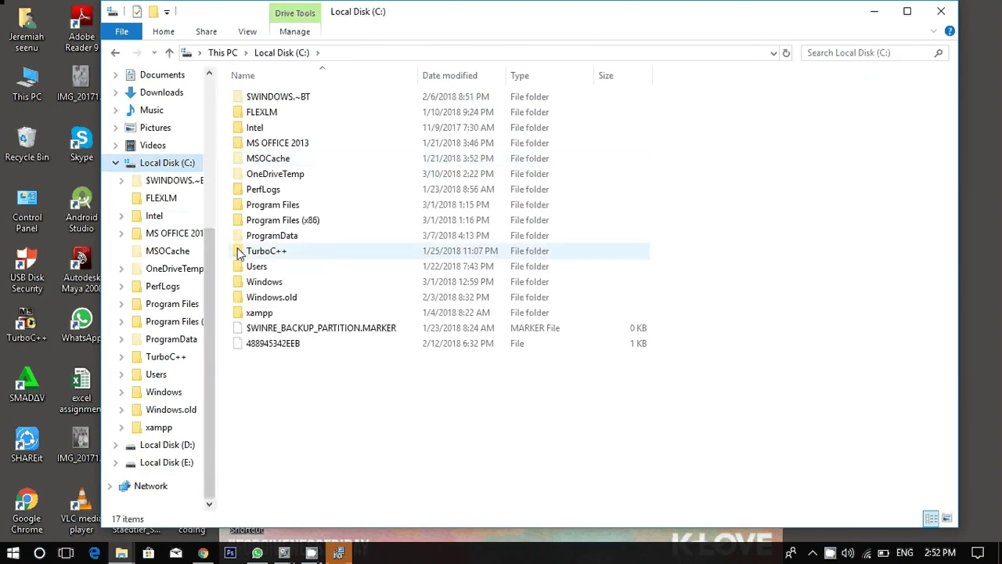
right_click(348, 437)
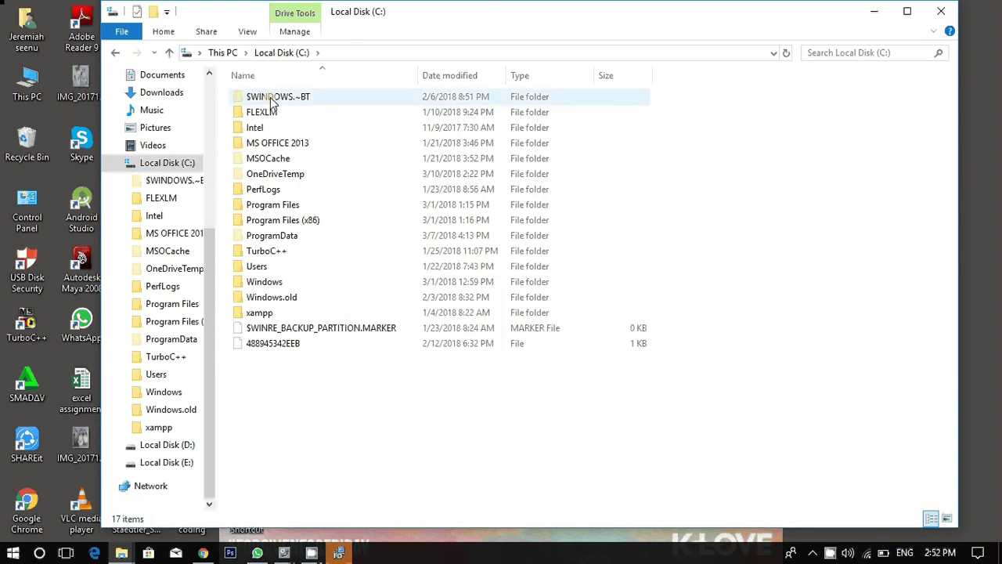
double_click(260, 115)
left_click(261, 116)
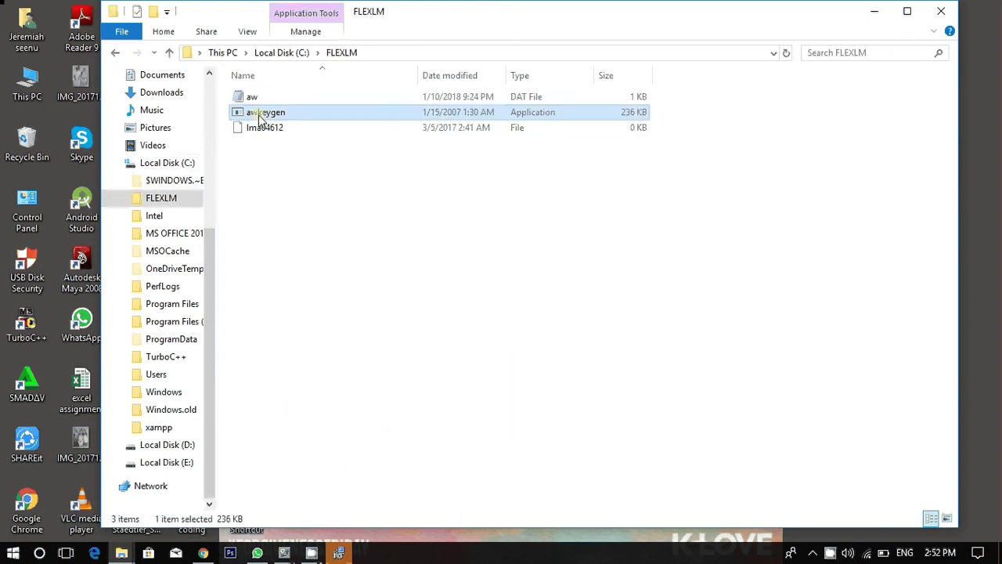
double_click(253, 100)
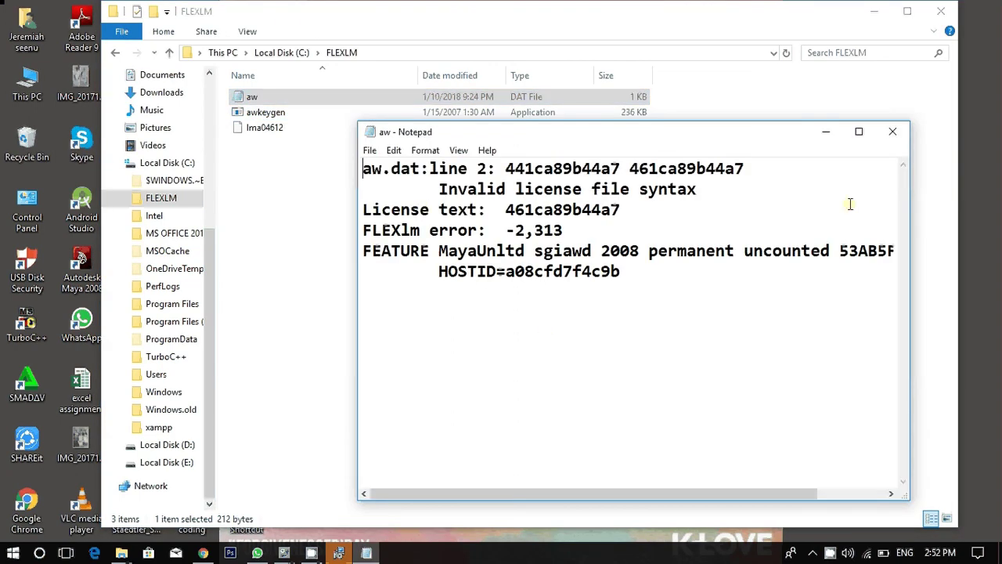
left_click(893, 132)
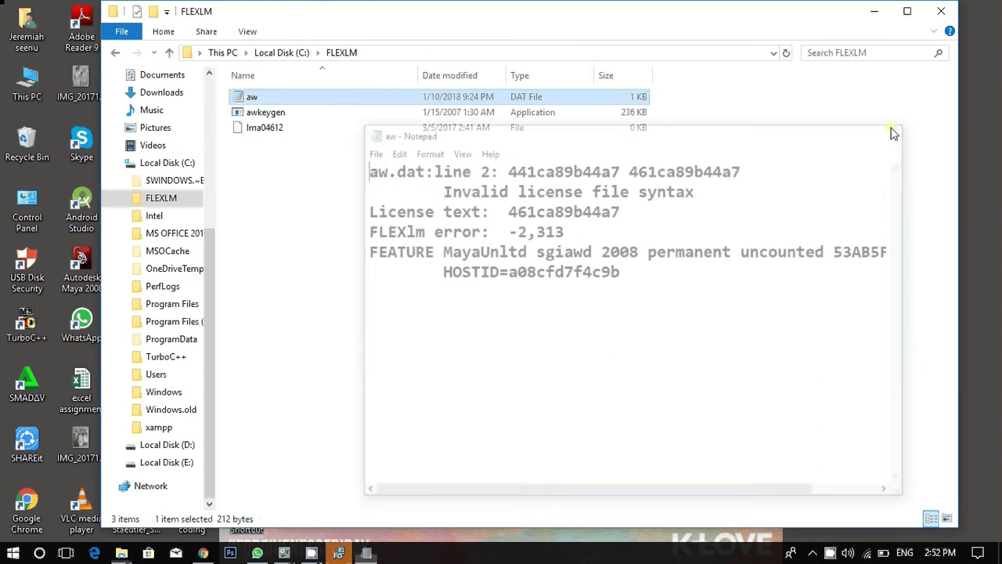
Step: Enter 'C:\FLEXLM awkeygen.exe aw.dat' in the Run dialog, then cancel without running it
key("super+r")
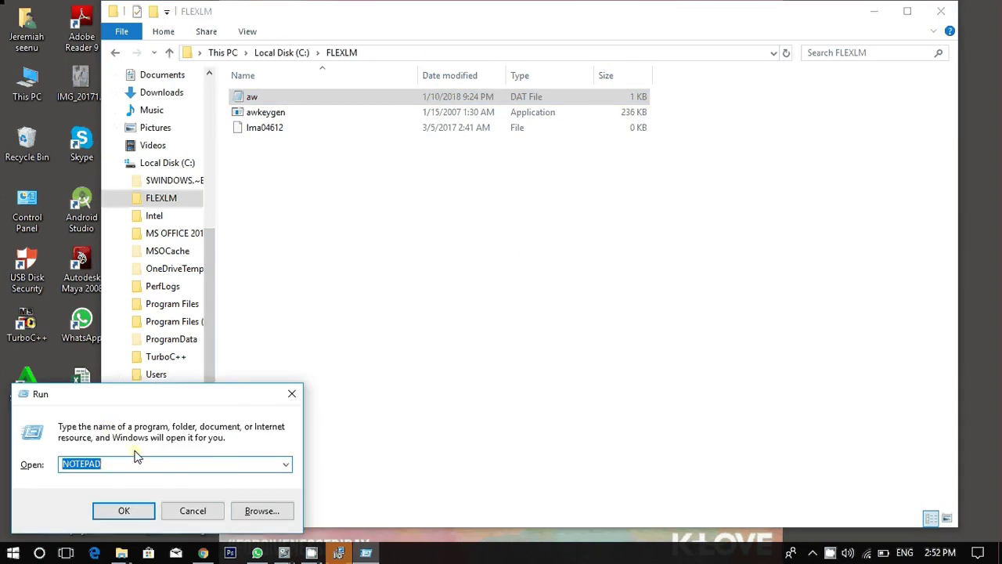
key("BackSpace")
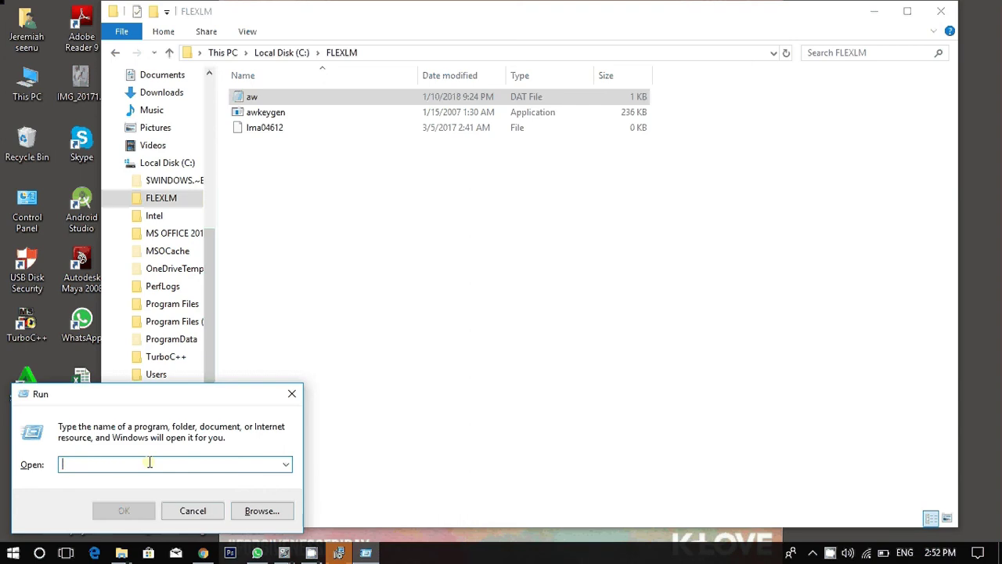
type("c:")
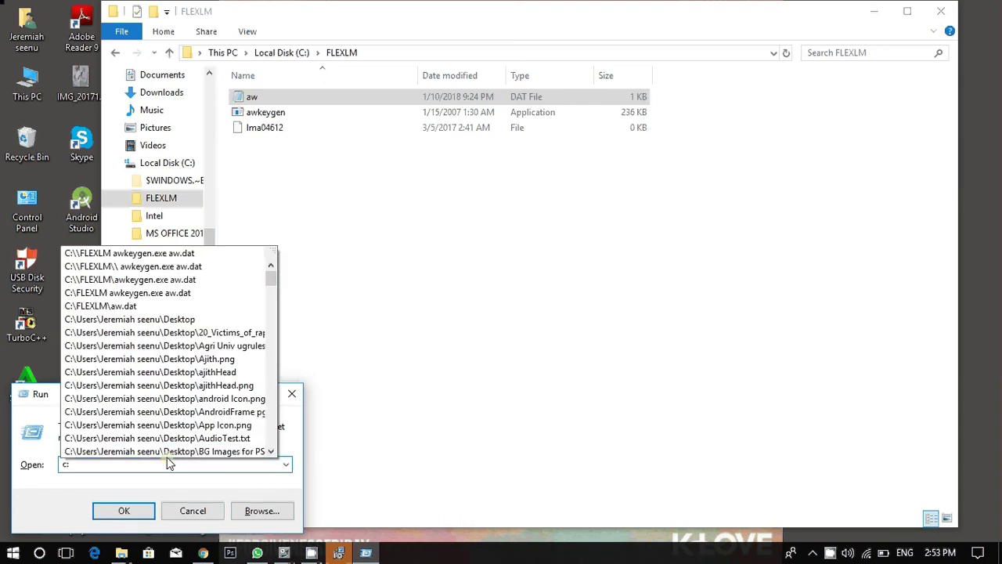
type("\\f")
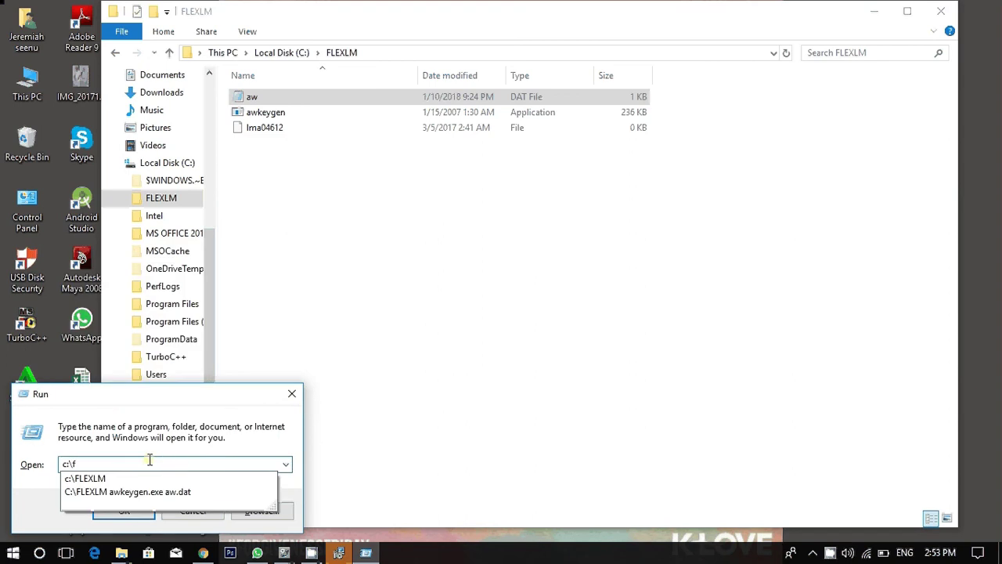
left_click(121, 492)
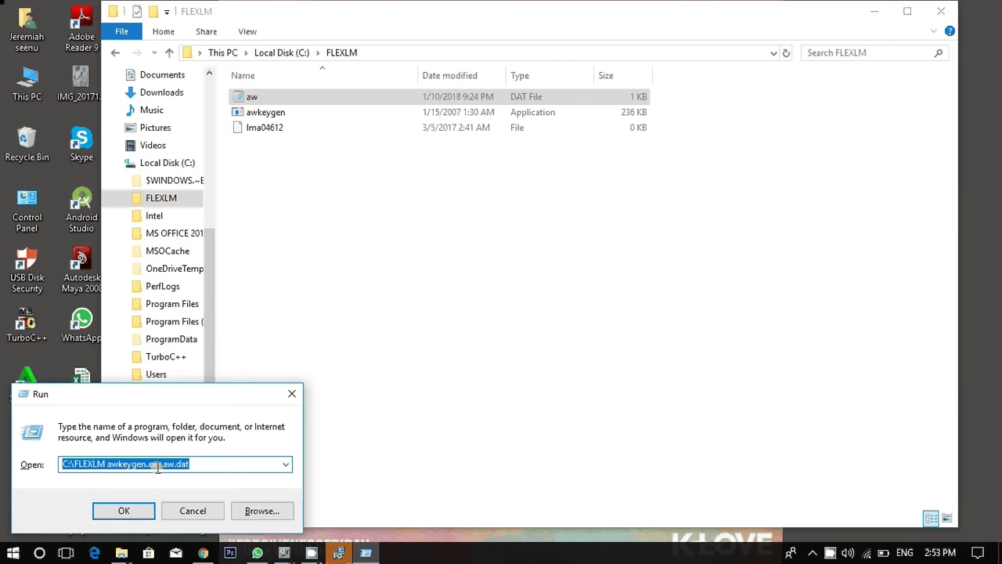
left_click(200, 464)
key("BackSpace")
key("BackSpace")
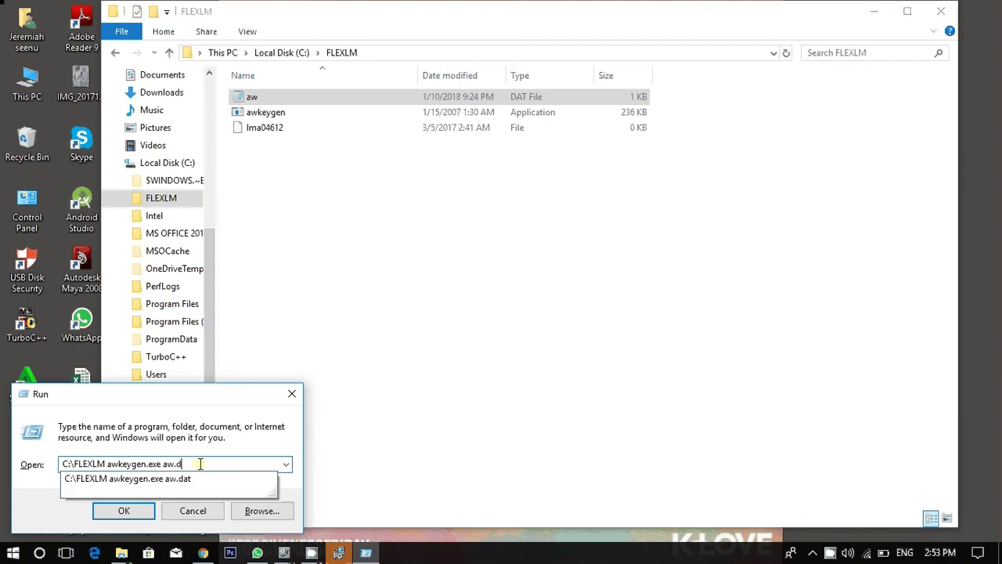
key("BackSpace")
key("BackSpace")
key("BackSpace")
key("BackSpace")
type("f")
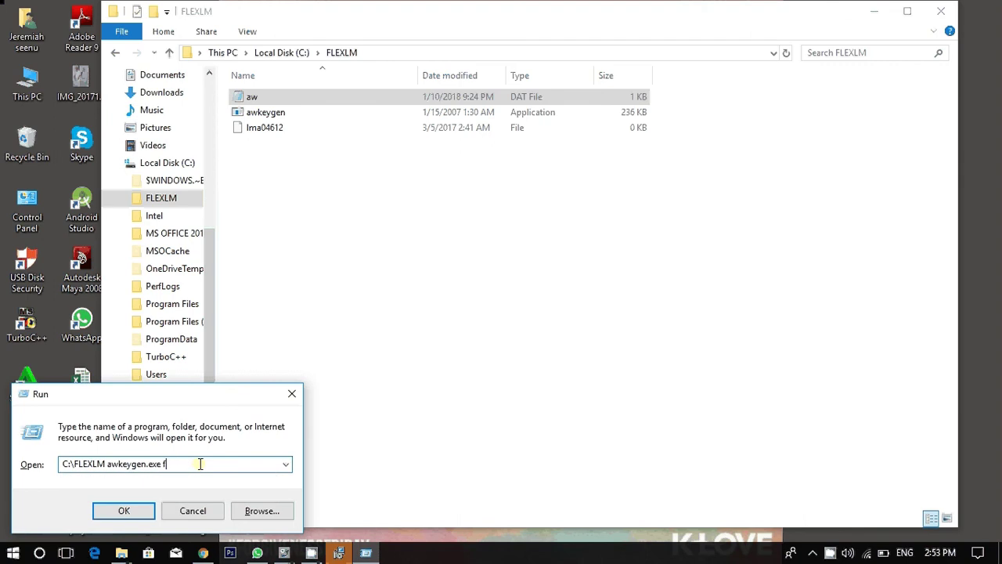
key("BackSpace")
type("aw")
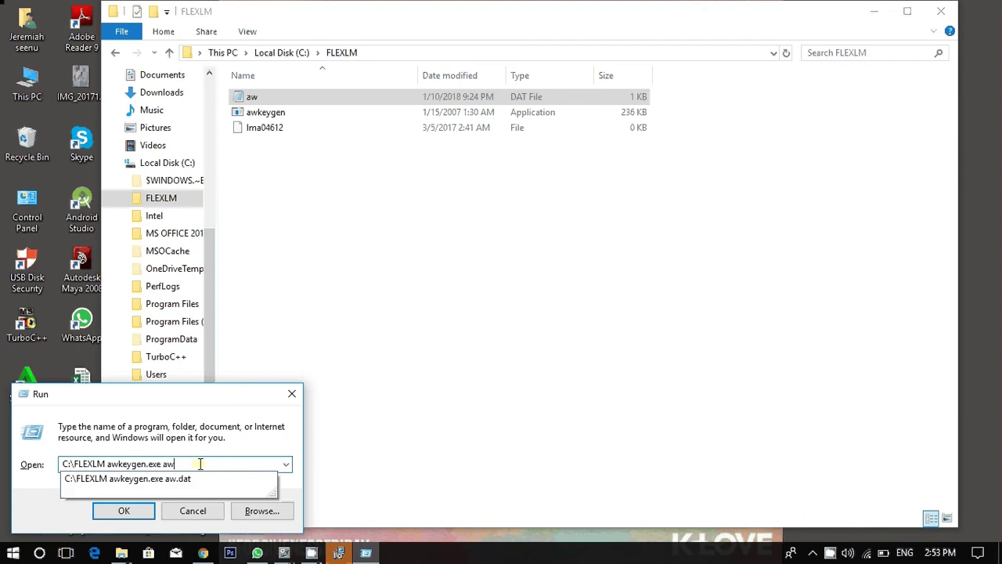
type(".")
type("dat")
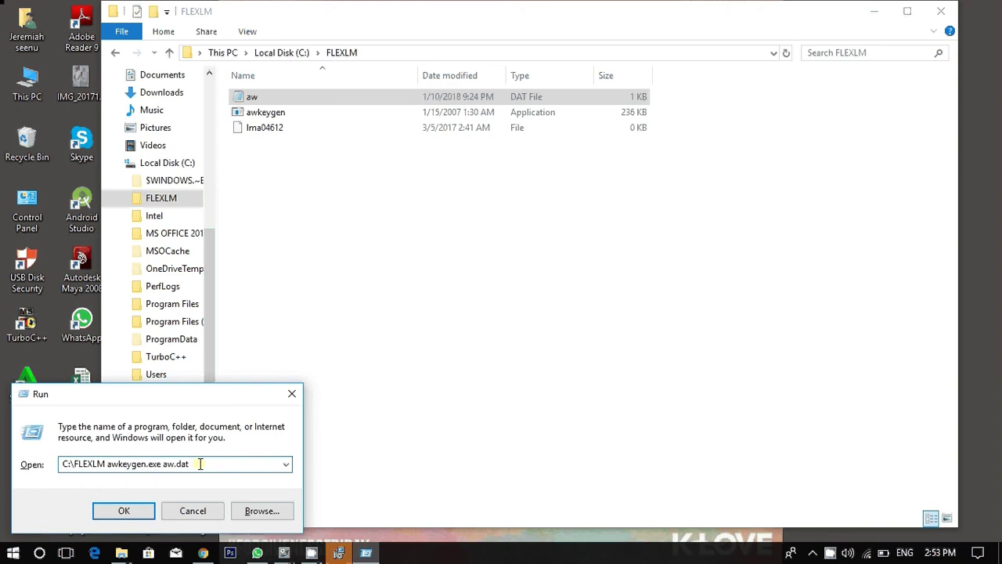
left_click(203, 511)
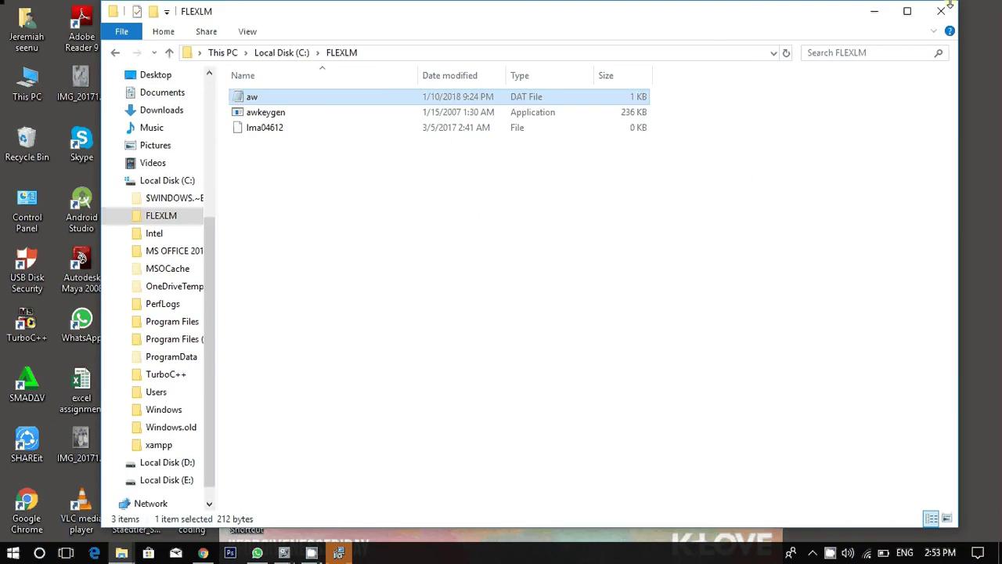
Step: Close the FLEXLM window, then cancel and finish the Maya 2008 InstallShield maintenance wizard
left_click(944, 9)
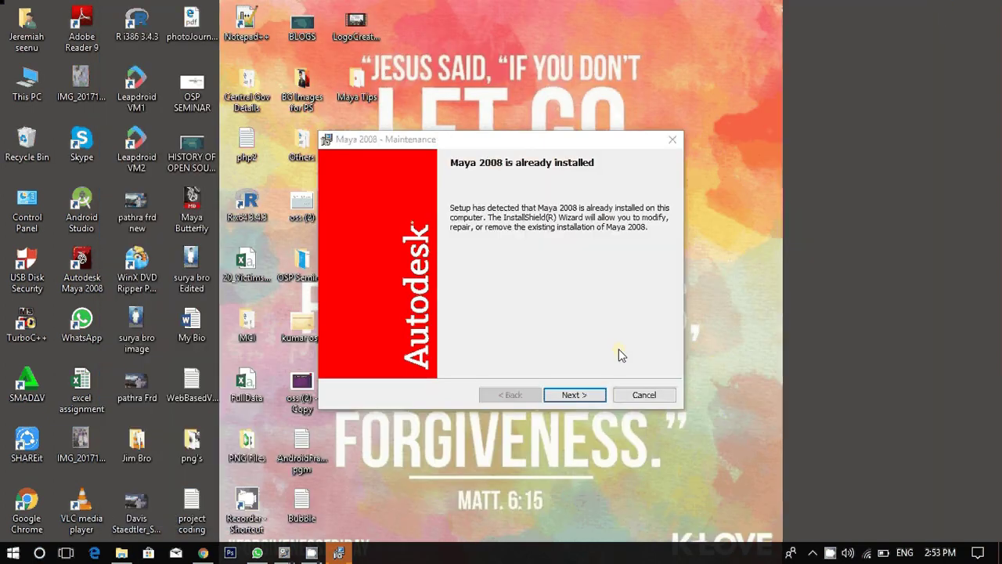
left_click(640, 398)
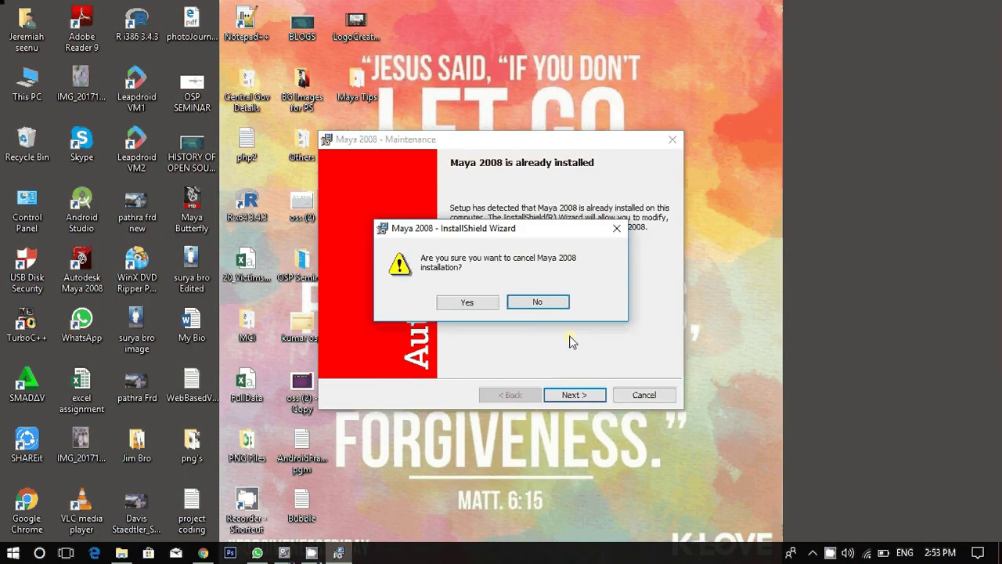
left_click(467, 303)
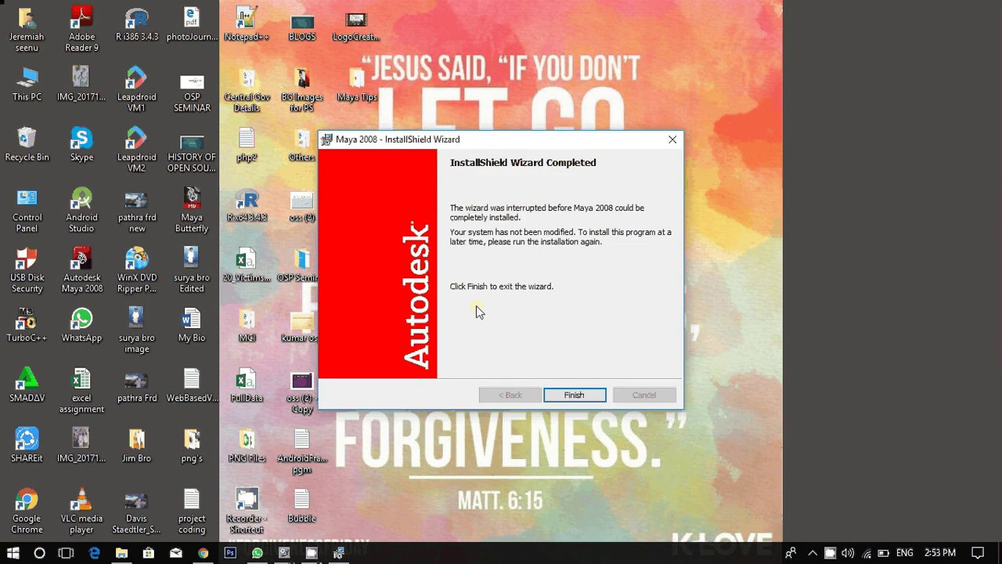
left_click(576, 396)
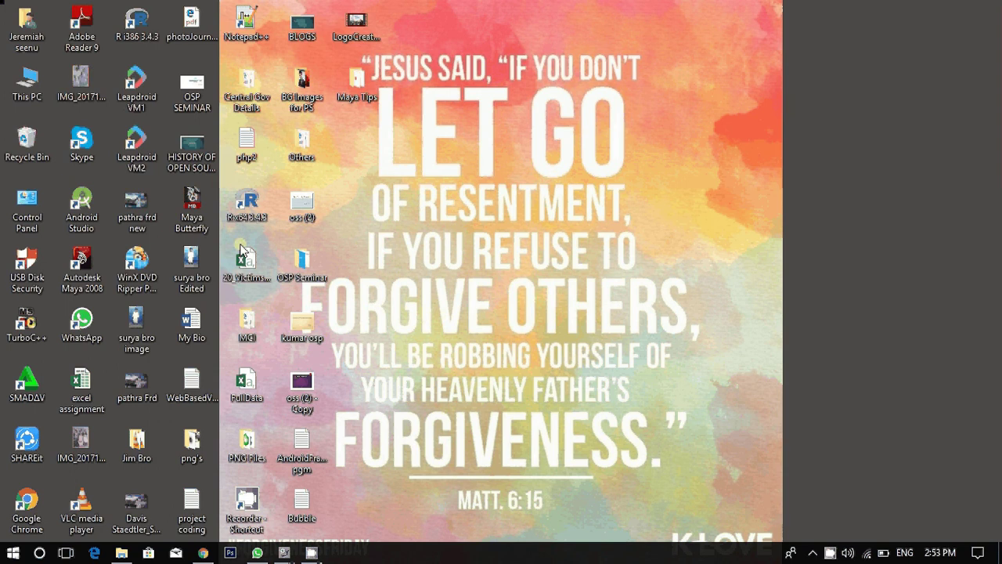
Step: Launch Autodesk Maya 2008 via Open on its desktop shortcut's context menu
left_click(71, 282)
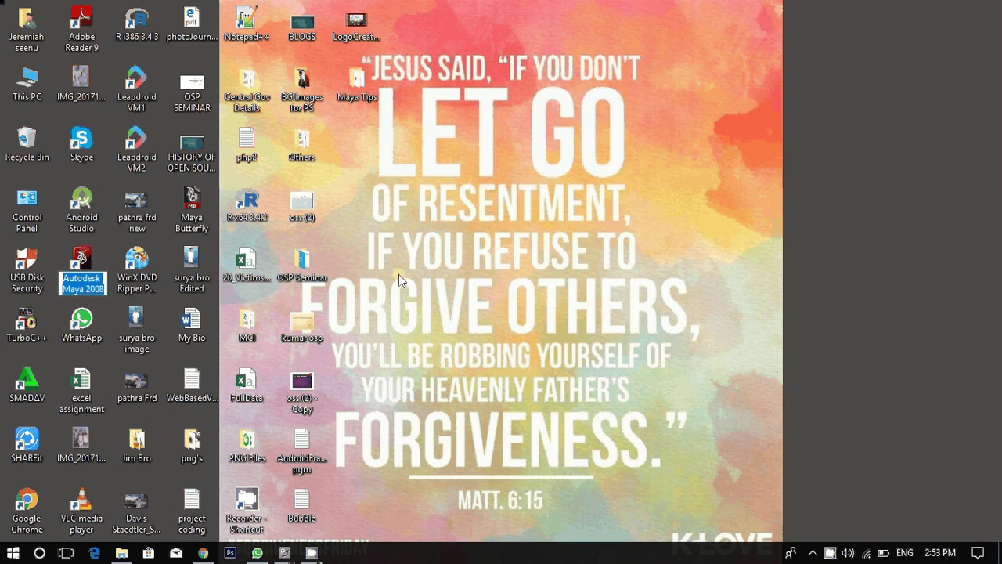
right_click(85, 278)
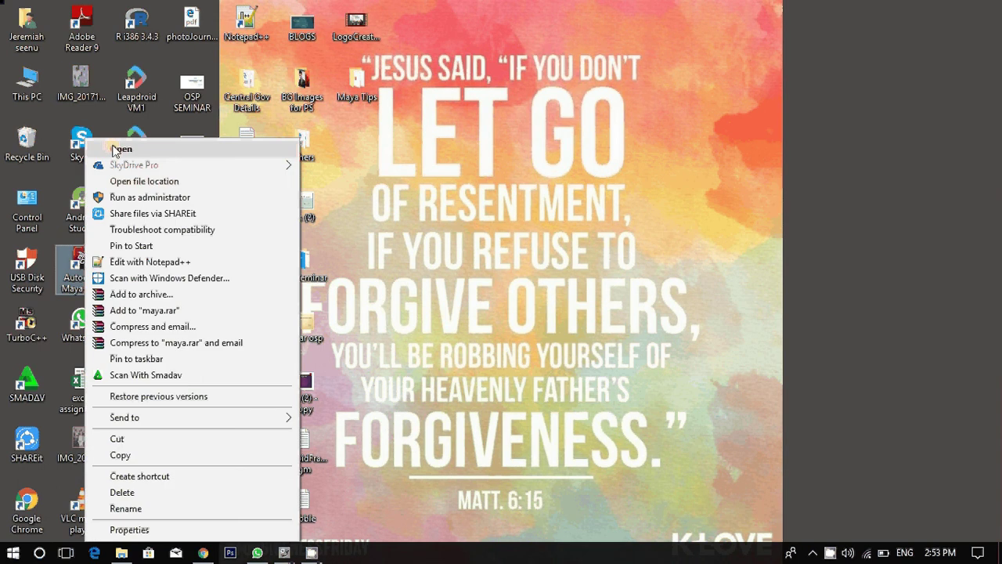
left_click(117, 149)
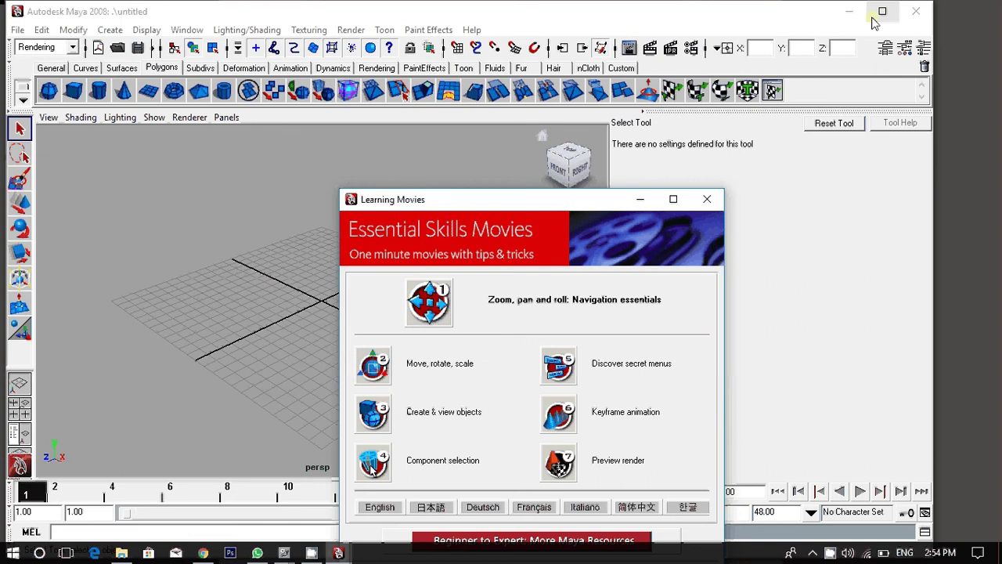
Step: Maximize Maya, close Learning Movies, toggle to four views, then enlarge the side view
left_click(882, 10)
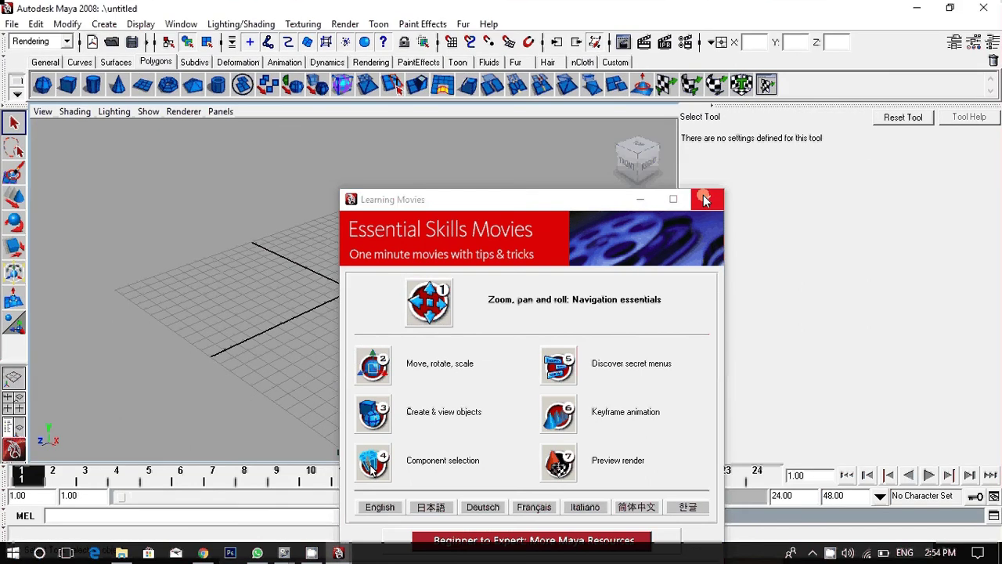
left_click(640, 202)
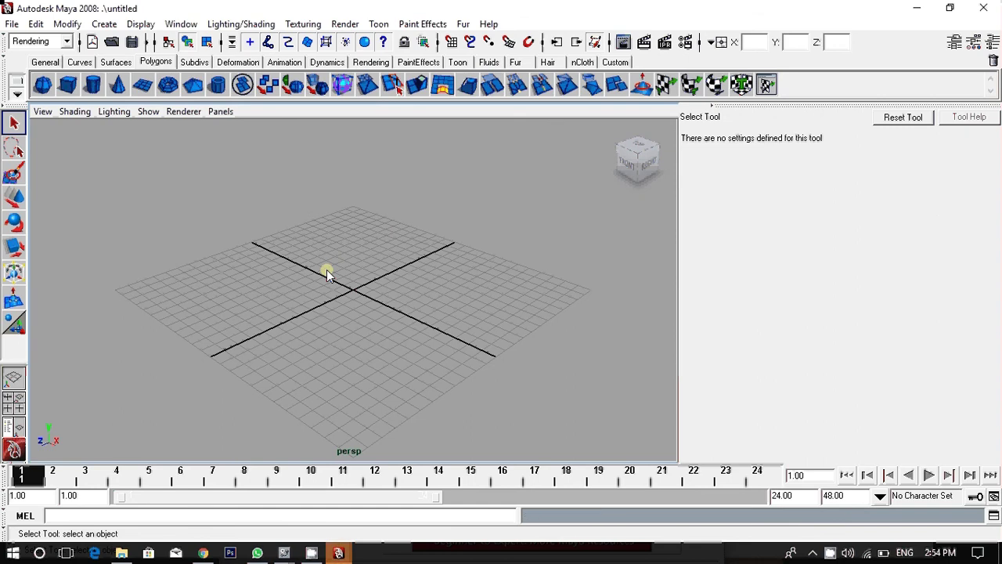
key("space")
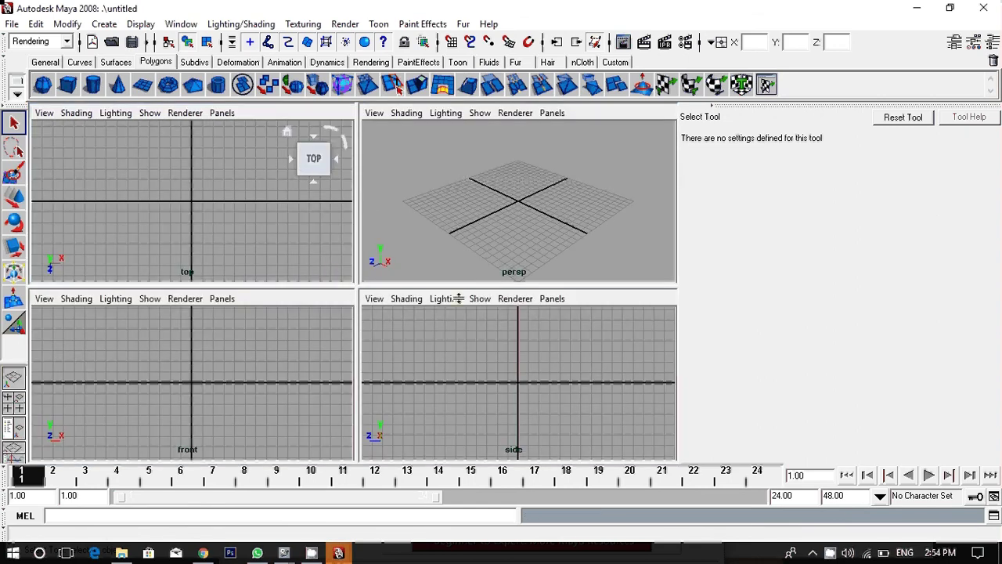
left_click(446, 298)
left_click(407, 299)
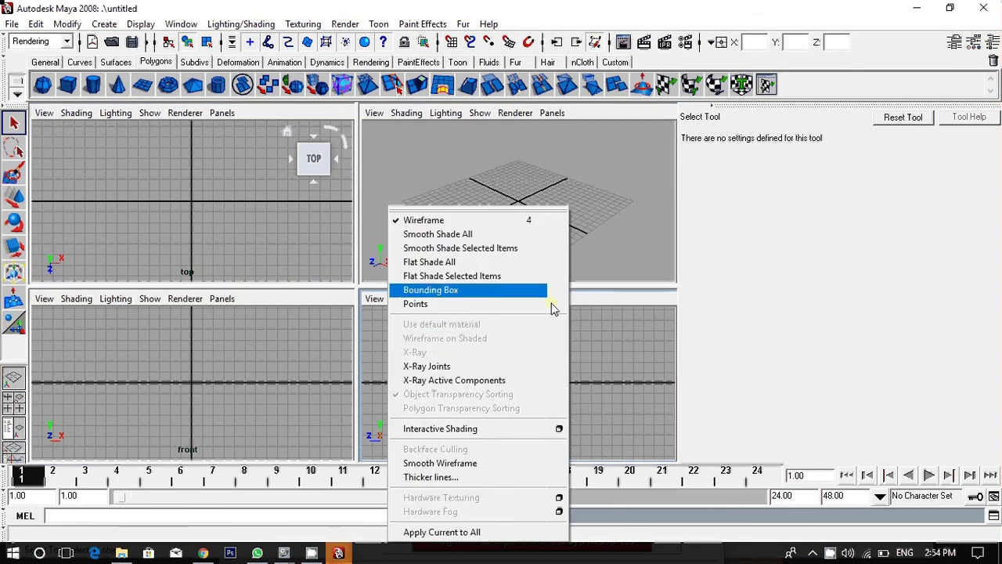
left_click(616, 348)
left_click(616, 349)
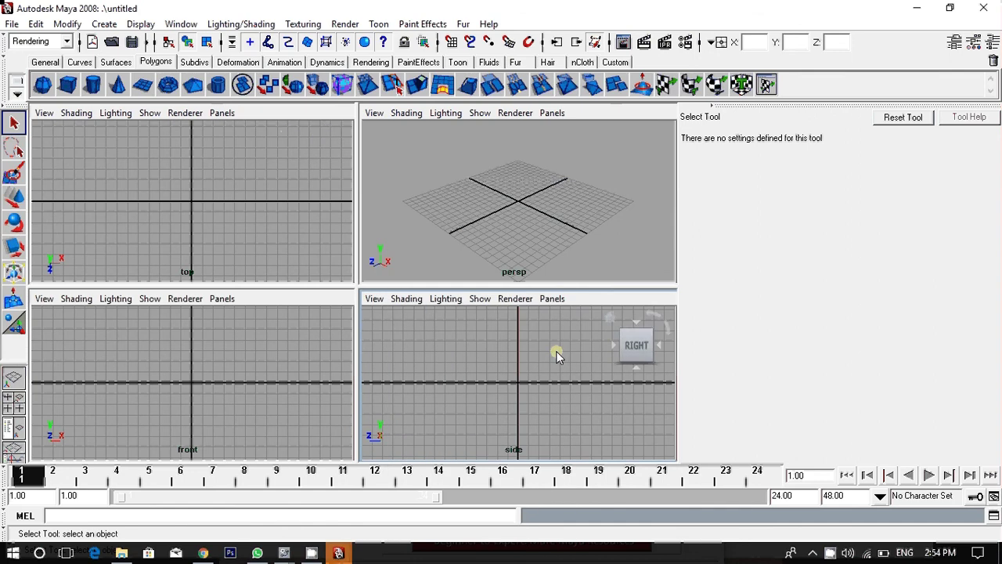
key("space")
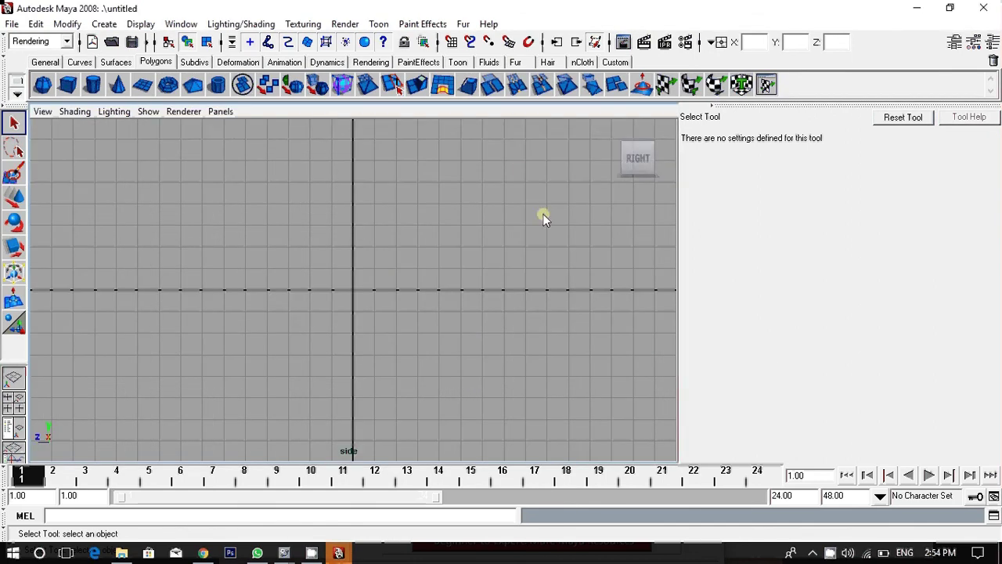
Step: Show the Channel Box, then minimize Maya and close the mental ray output and Maya windows
left_click(991, 41)
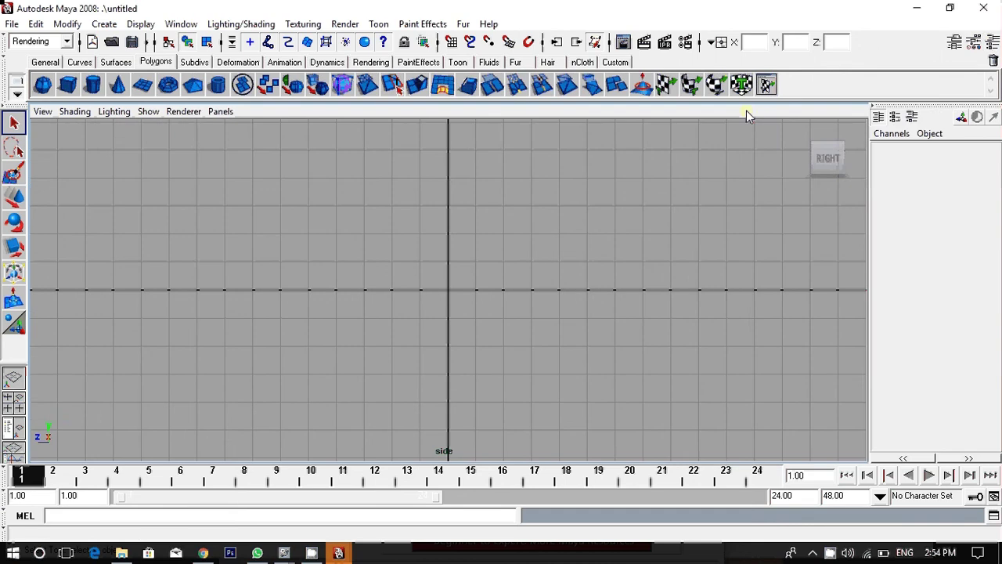
scroll(552, 248, "down", 2)
scroll(552, 248, "down", 1)
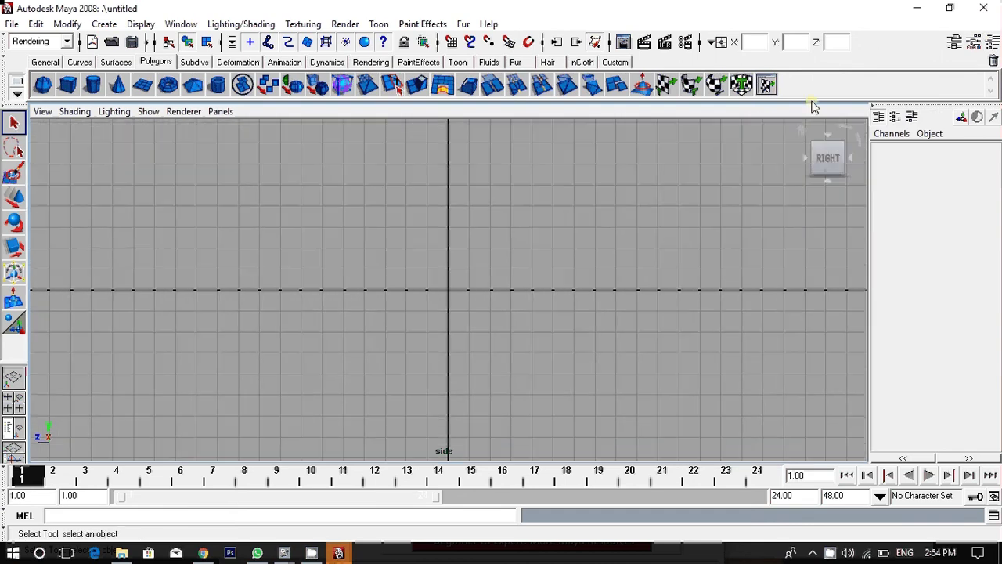
left_click(924, 8)
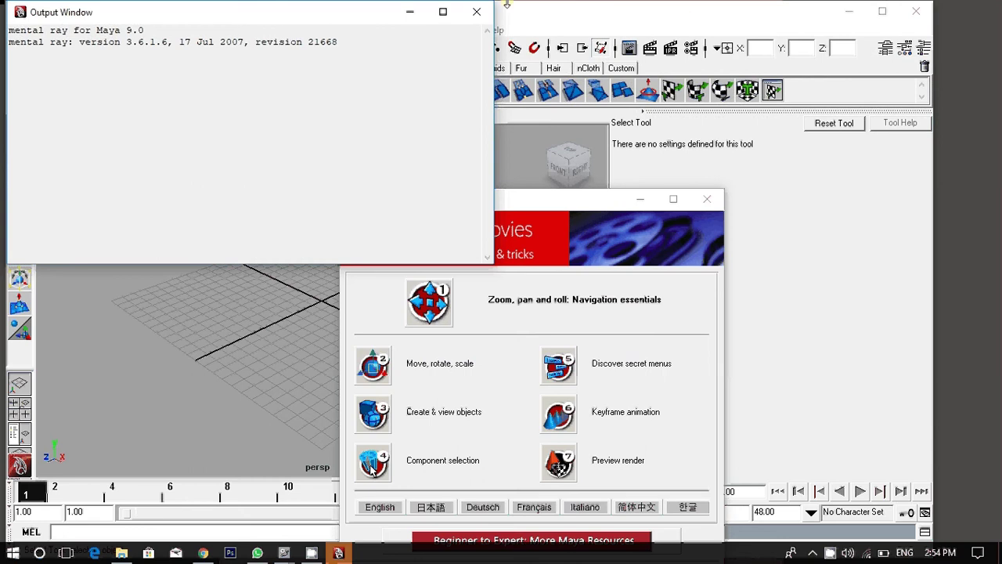
left_click(477, 12)
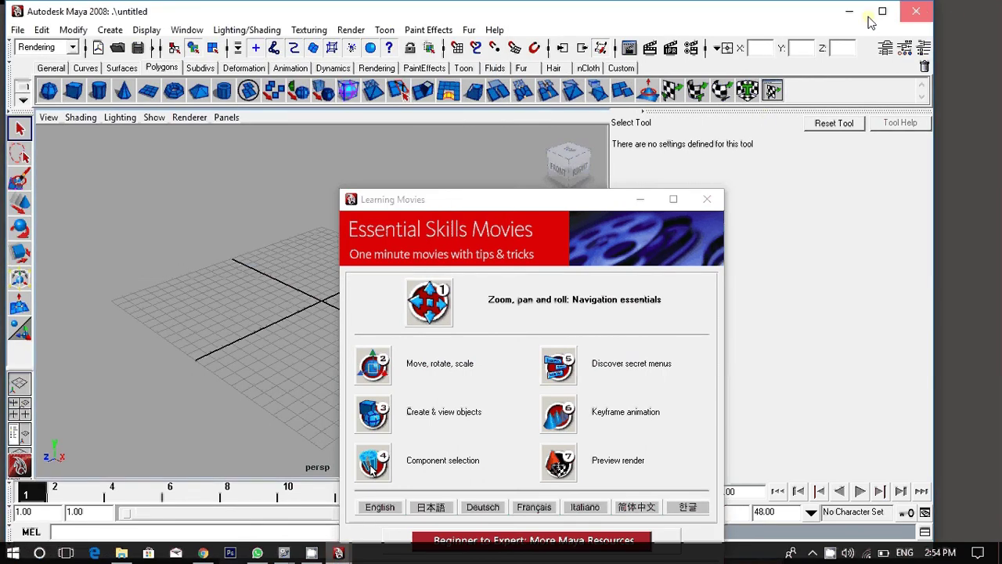
left_click(910, 11)
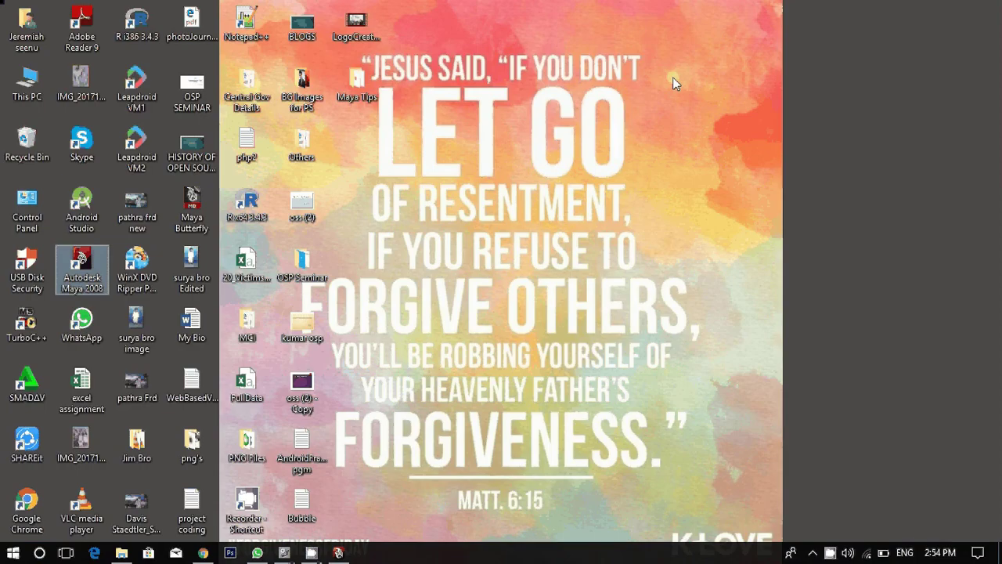
Step: Dismiss the desktop context menu and bring up the screen recorder's tray icon options
right_click(440, 137)
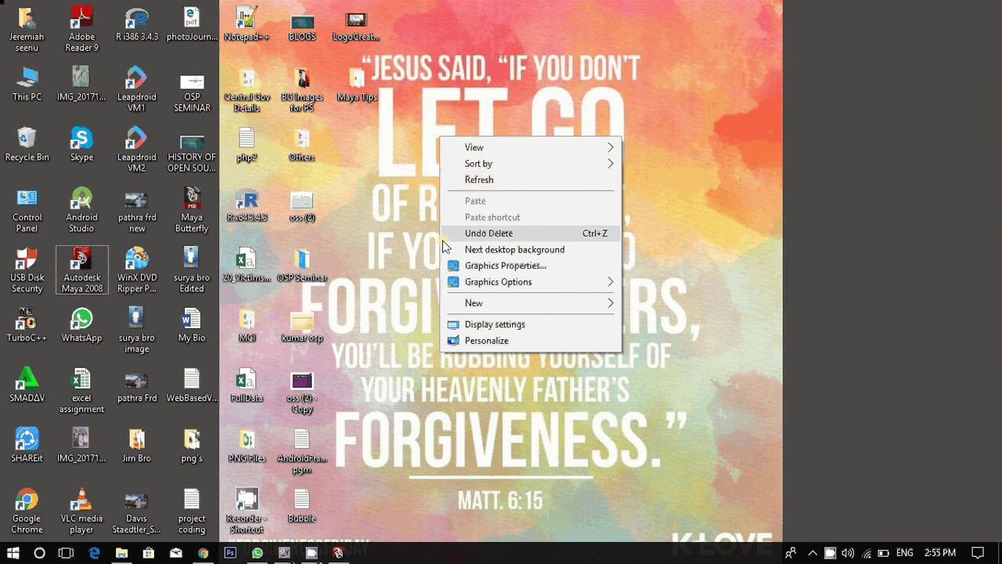
left_click(829, 552)
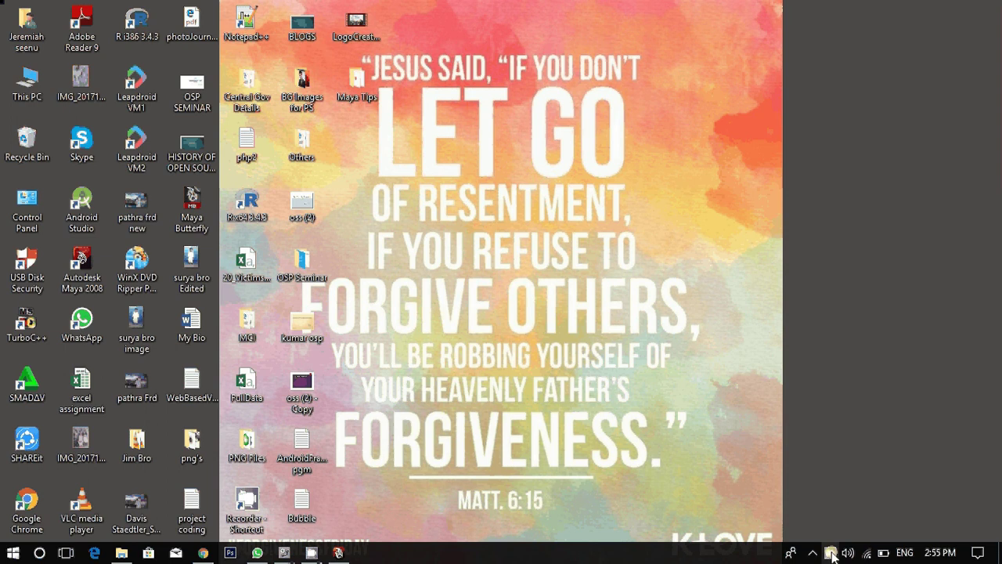
right_click(831, 551)
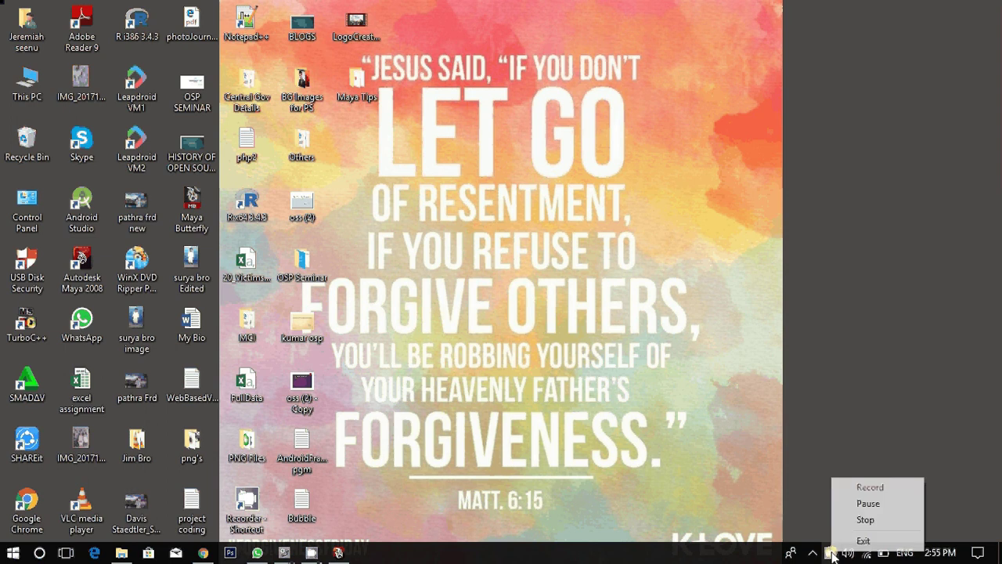